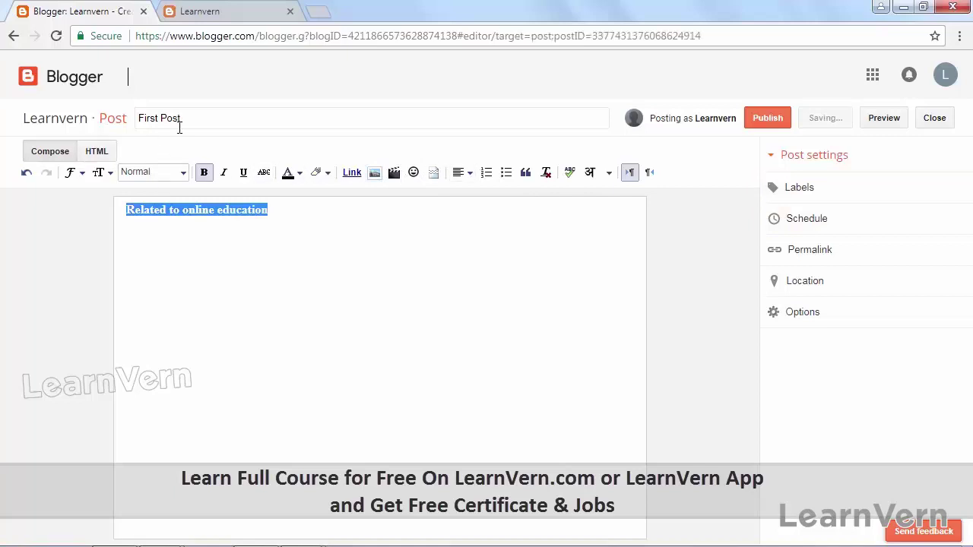
Look at the post's HTML source, return to the Compose view and publish First Post.
left_click(103, 156)
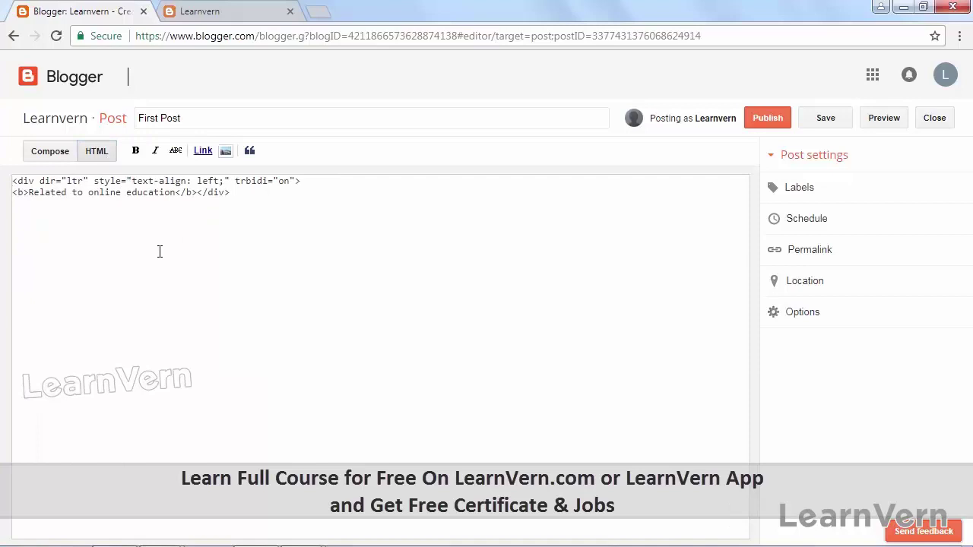
left_click(43, 152)
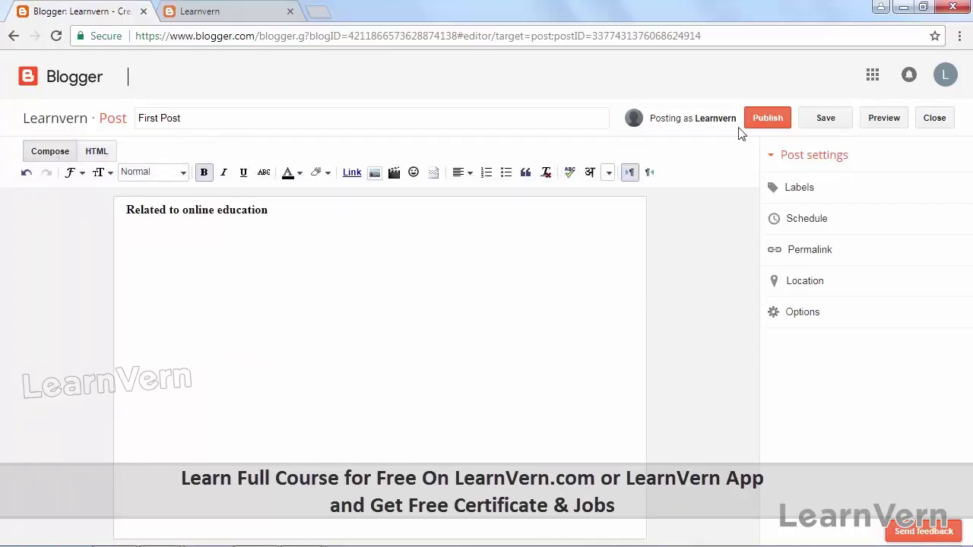
left_click(768, 122)
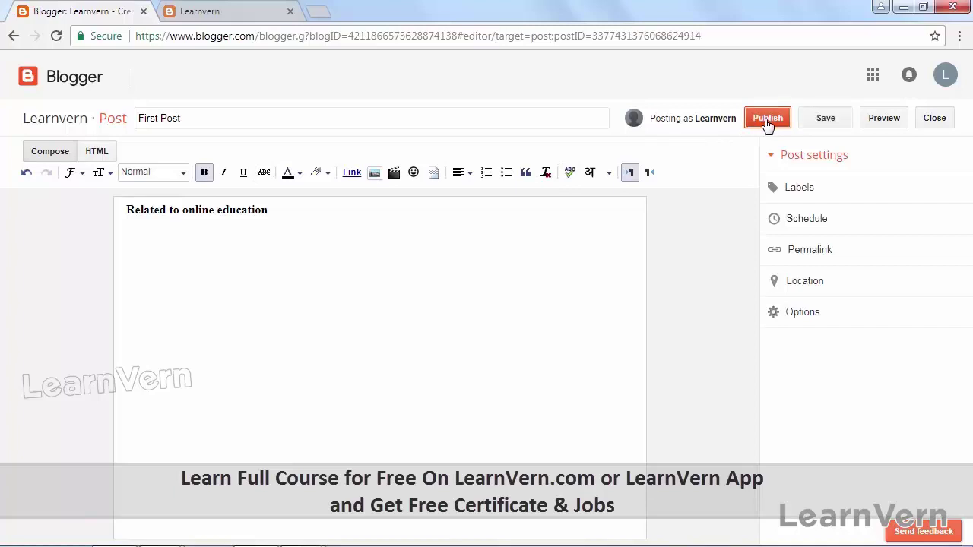
left_click(767, 119)
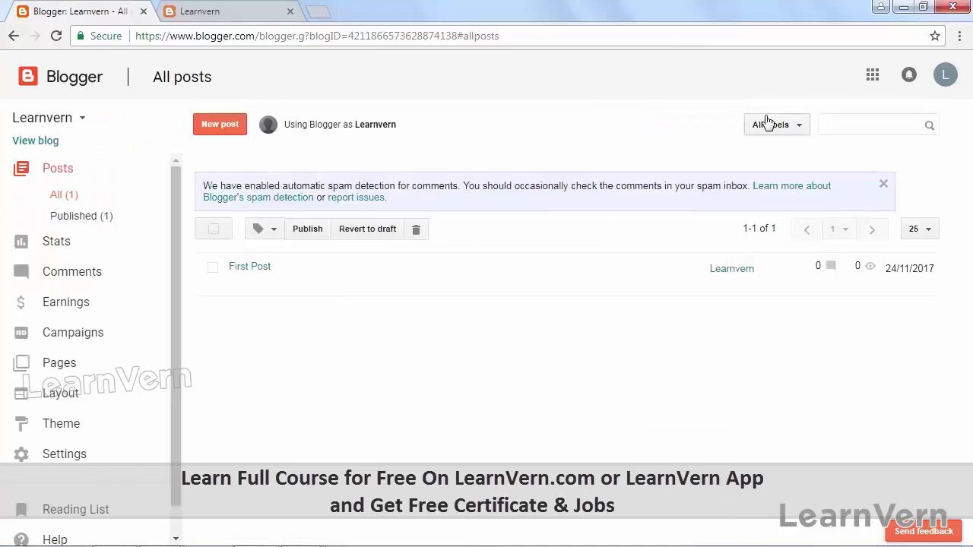
Switch to the live blog and reload it to view the published post.
left_click(213, 11)
left_click(251, 36)
key("Return")
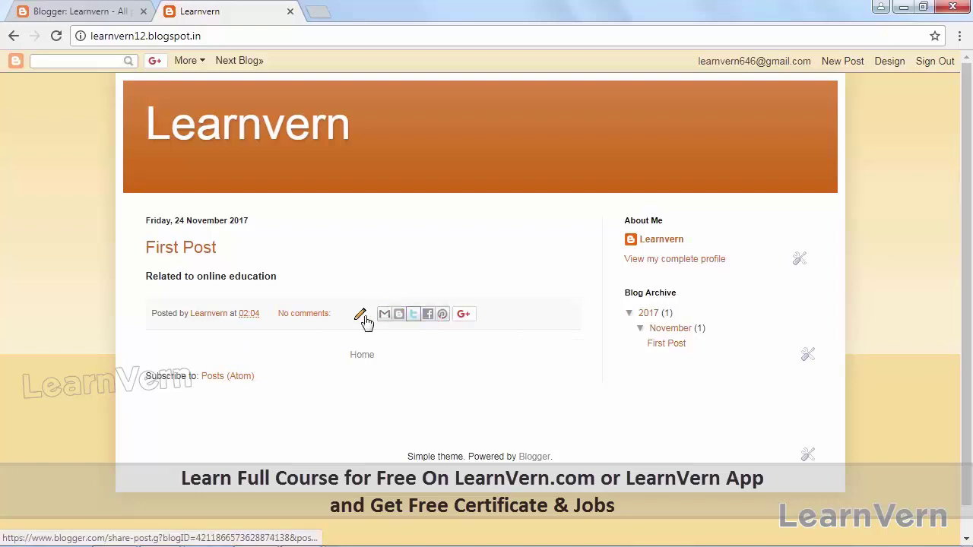
Publish the comment "i like this please share more post related this." on First Post, commenting as Learnvern (Google).
left_click(298, 316)
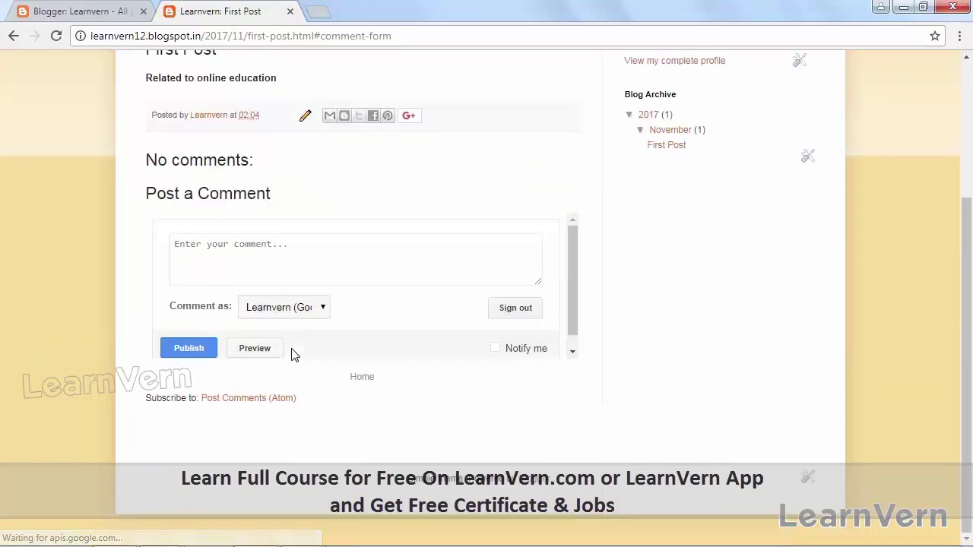
left_click(265, 273)
type("i like this please share more")
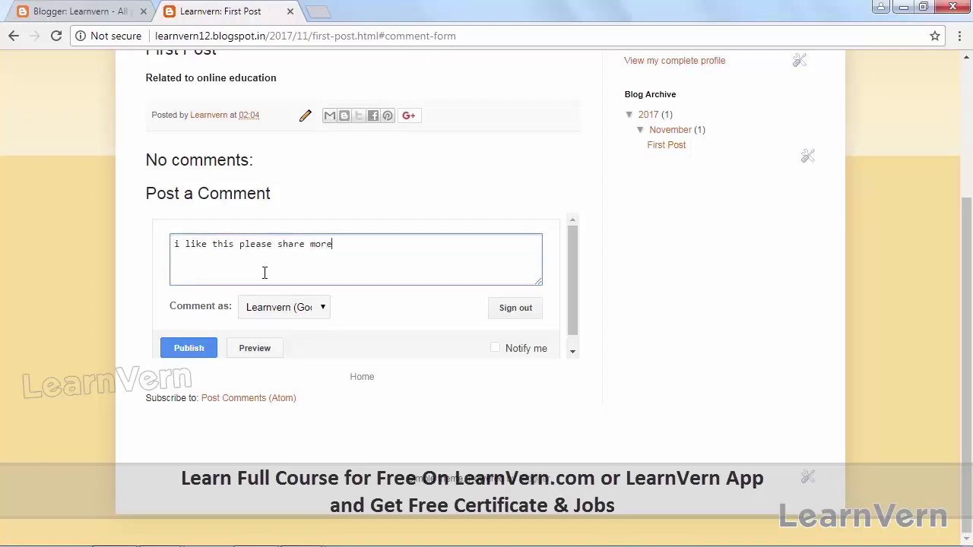
type("lated this.")
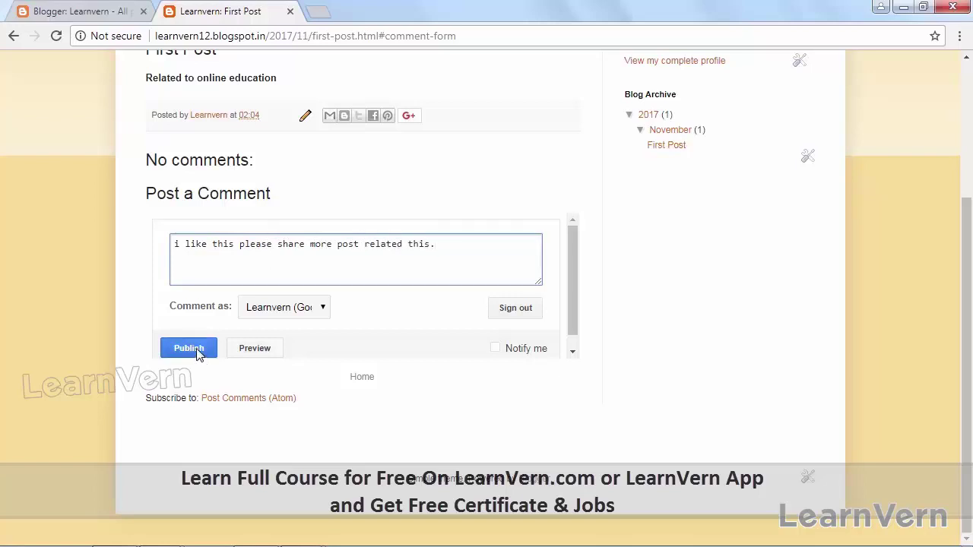
left_click(274, 310)
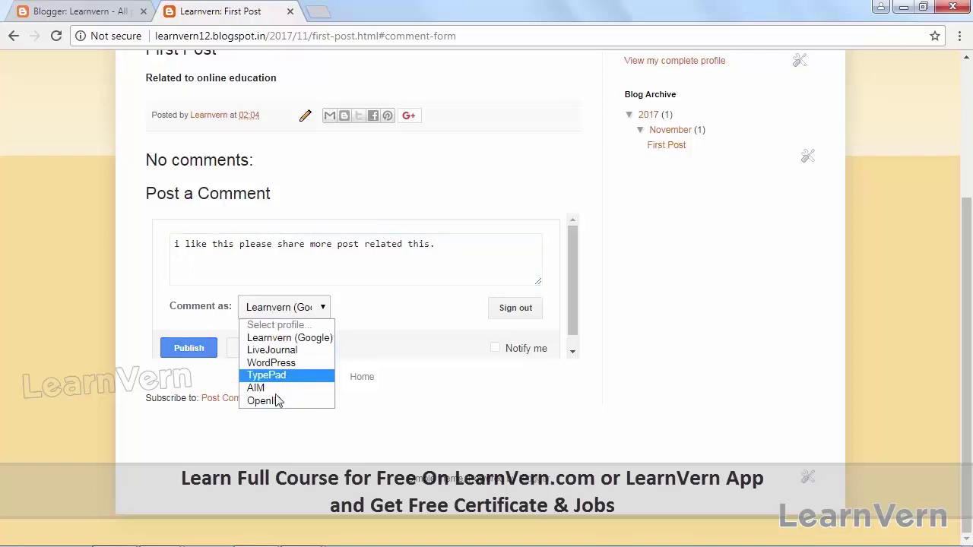
left_click(282, 339)
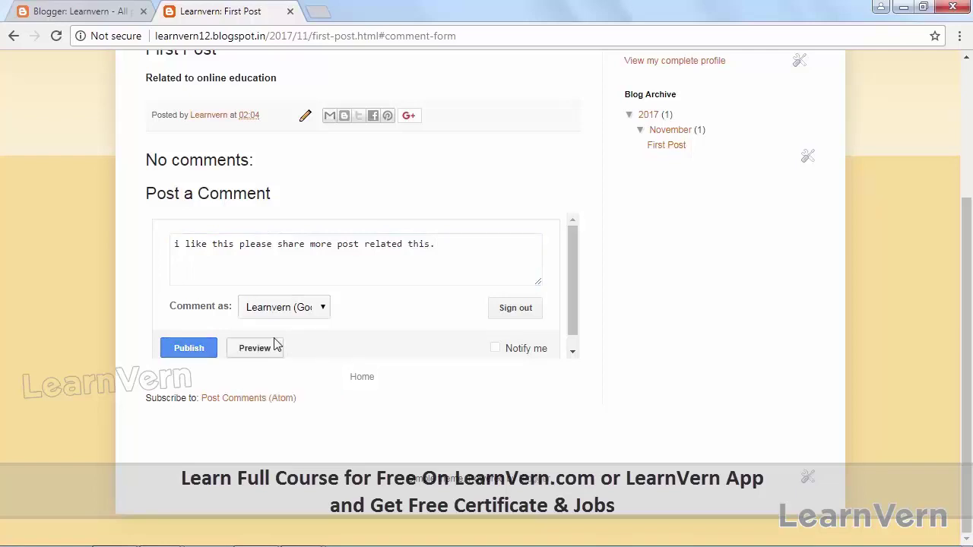
left_click(199, 354)
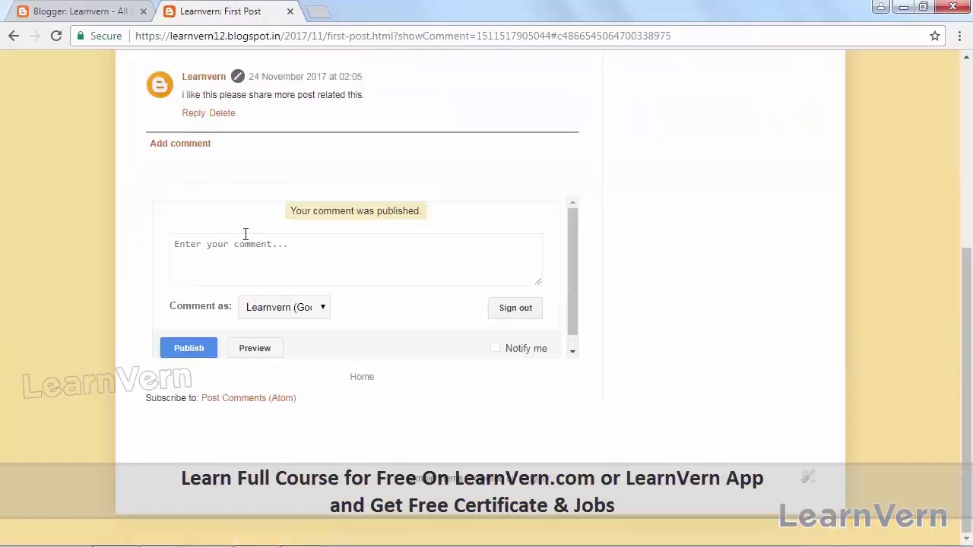
Review the comment on the live post, then return to the dashboard and reload the post list to check First Post's counters.
scroll(233, 286, "up", 3)
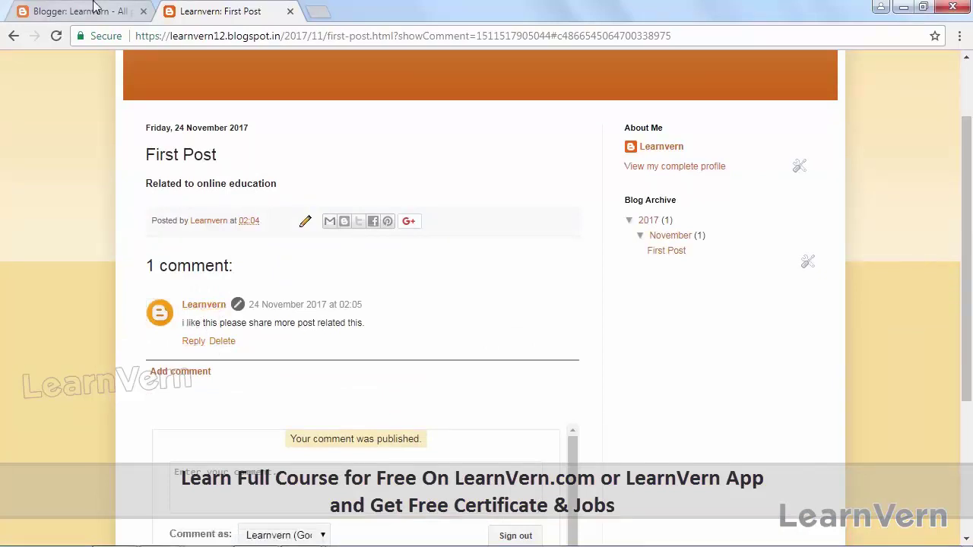
key("ctrl+shift+Tab")
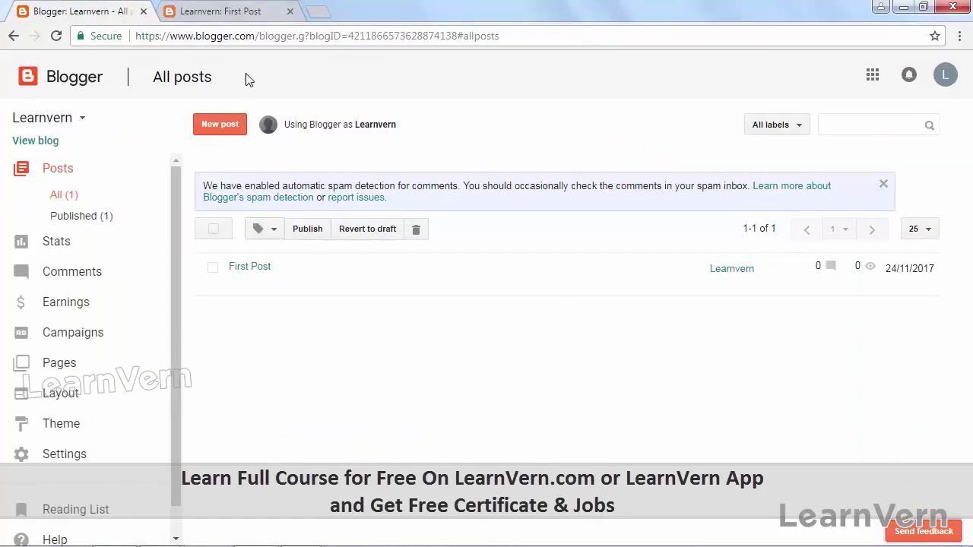
left_click(251, 36)
key("Return")
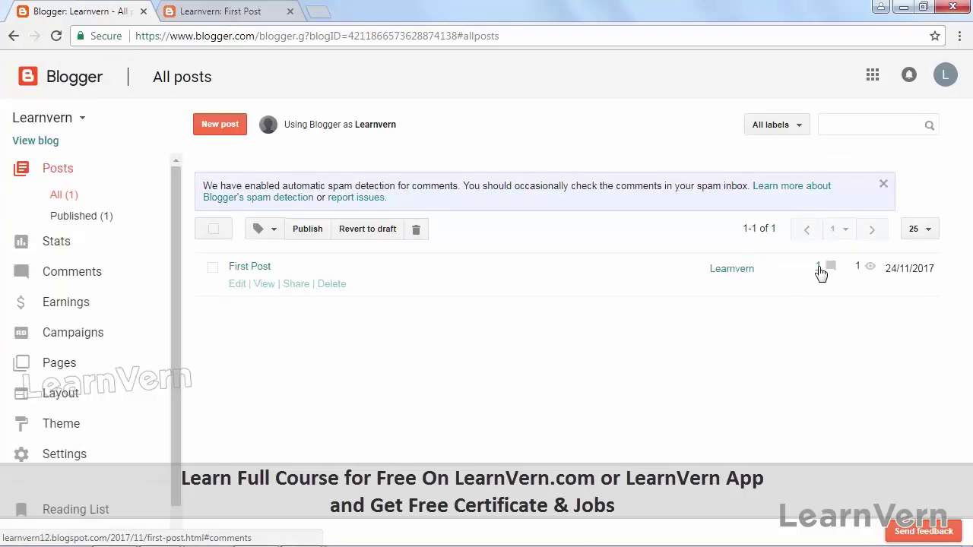
Open the blog's statistics overview and examine its pageviews, posts, traffic sources and audience.
left_click(48, 241)
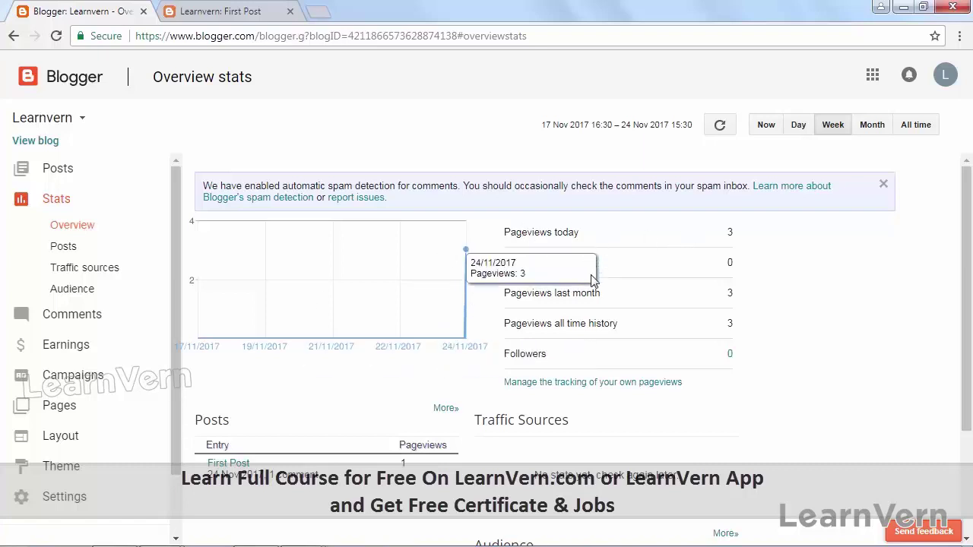
scroll(627, 327, "down", 1)
scroll(626, 327, "down", 1)
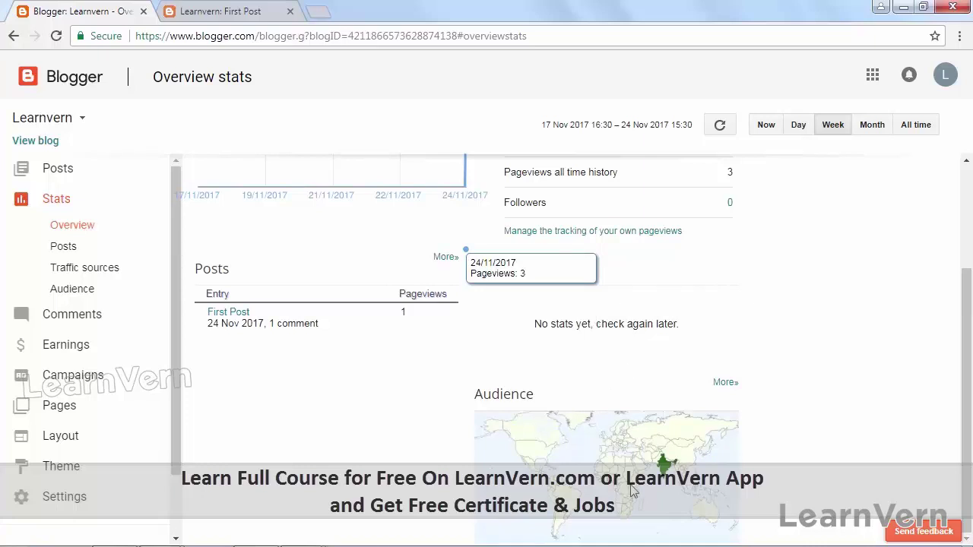
scroll(631, 490, "up", 2)
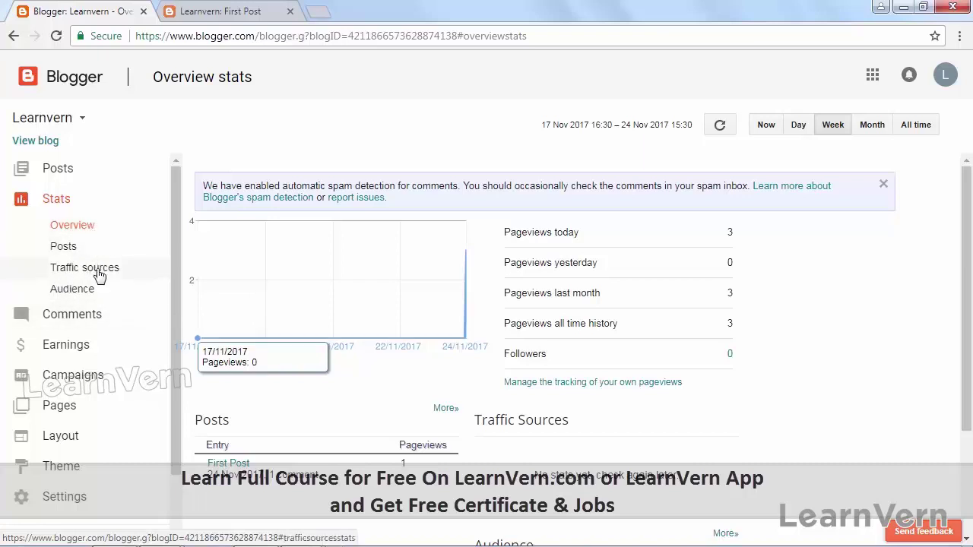
Look through the blog's published comments, Earnings and Campaigns sections.
left_click(83, 320)
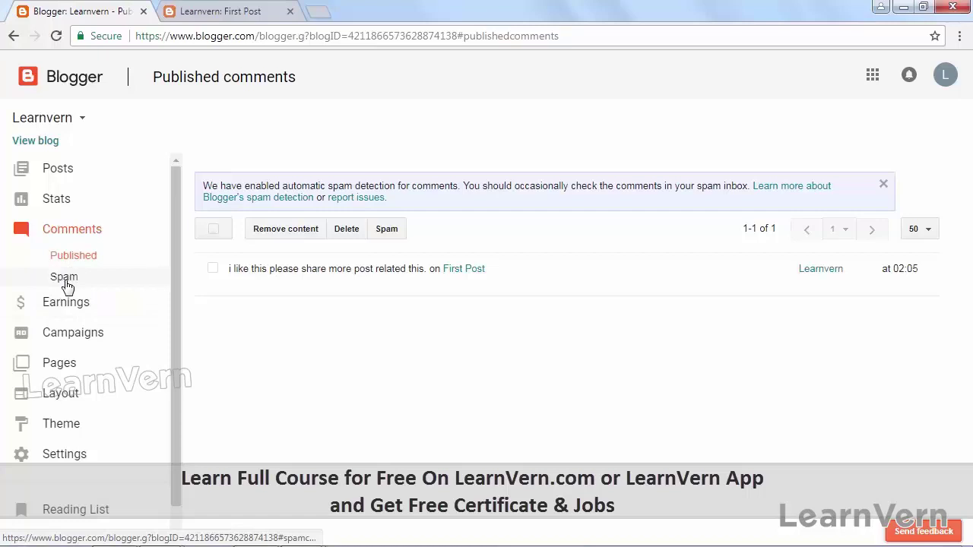
left_click(66, 307)
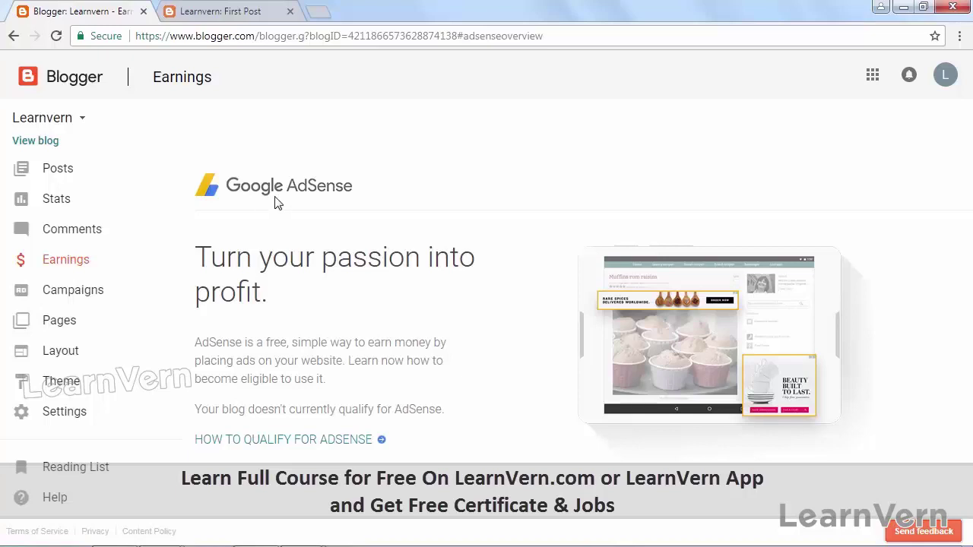
left_click(73, 290)
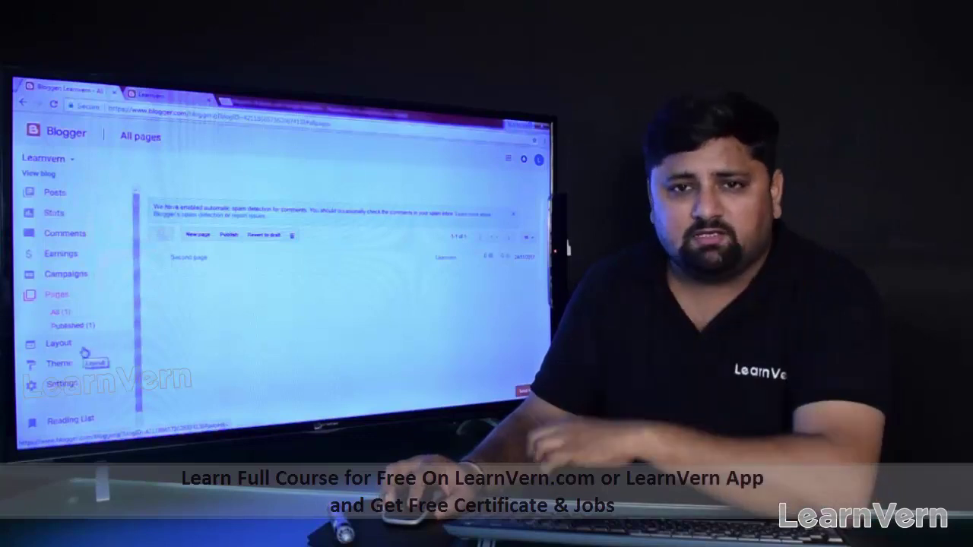
Reload the live blog's home page to check its page navigation below the header.
left_click(163, 94)
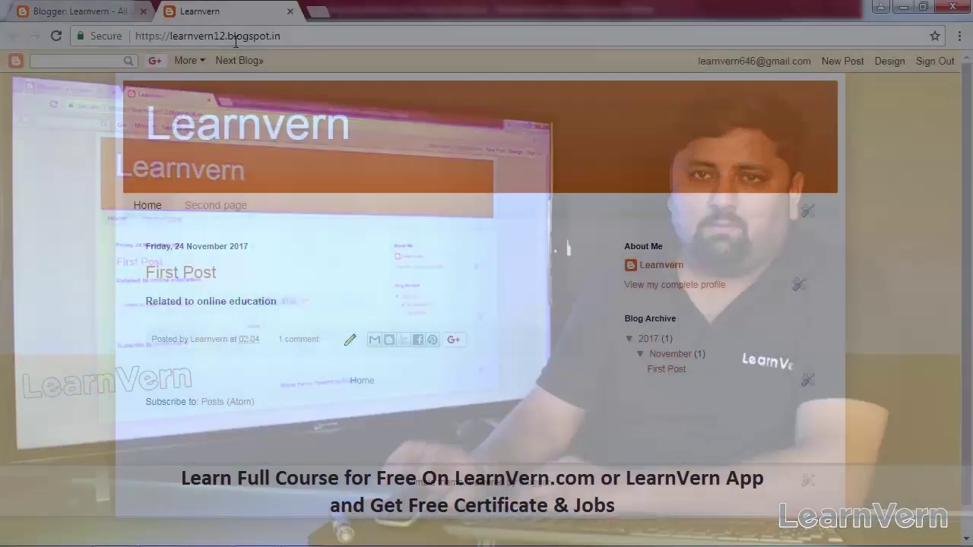
left_click(236, 35)
key("Return")
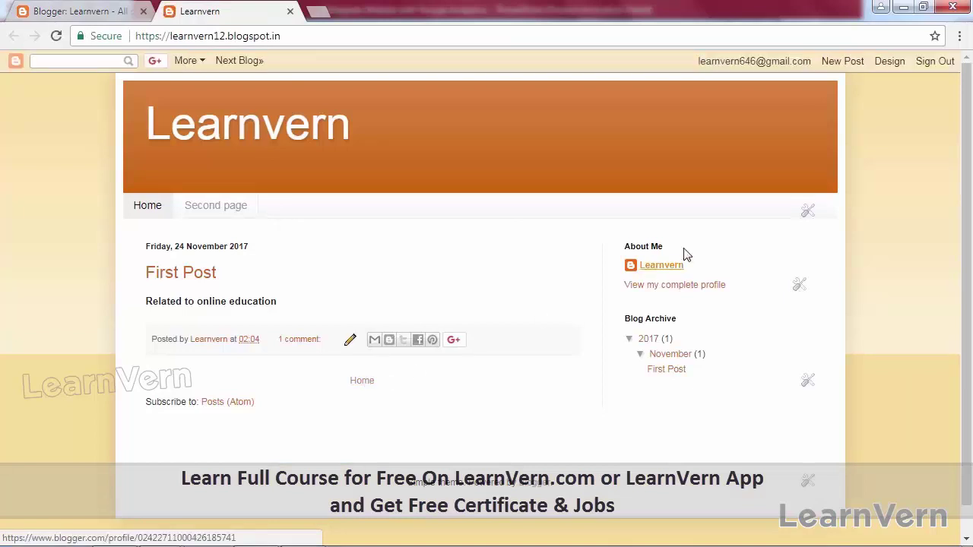
Open the blog's Layout in the dashboard and compare its gadget sections with the live blog.
left_click(97, 9)
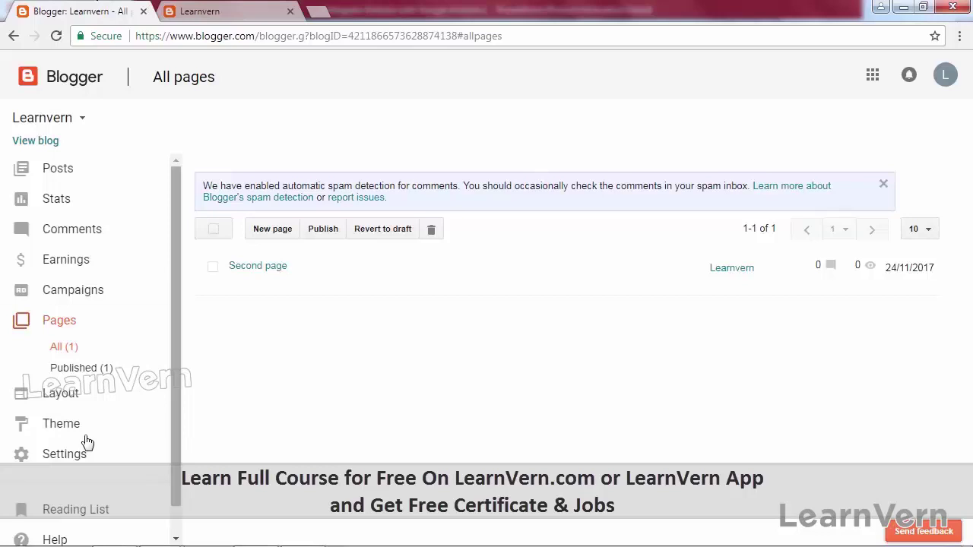
left_click(43, 411)
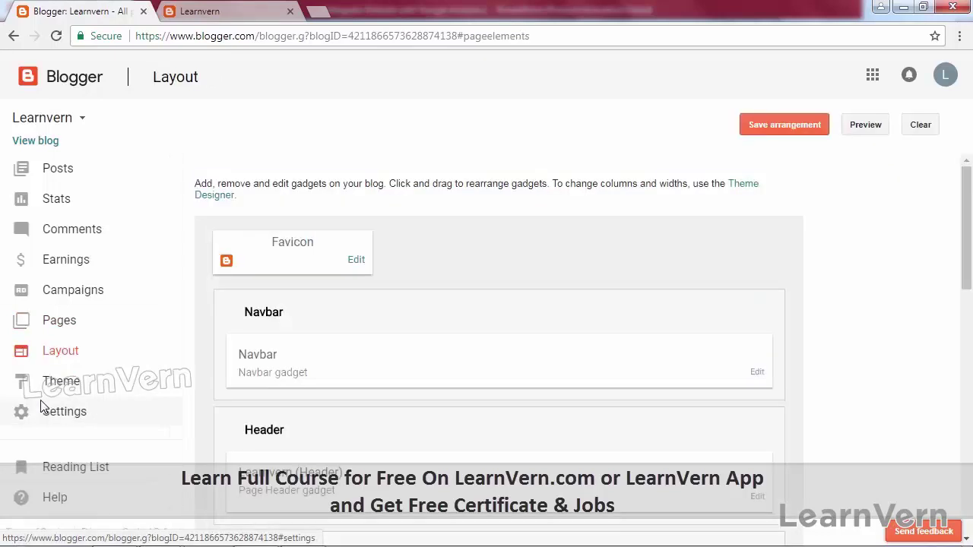
scroll(538, 366, "down", 3)
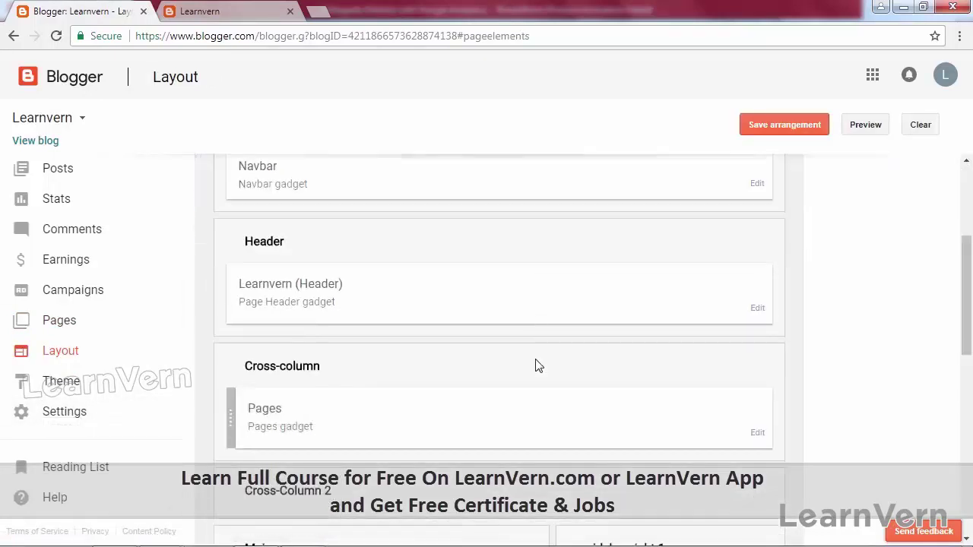
scroll(539, 364, "up", 1)
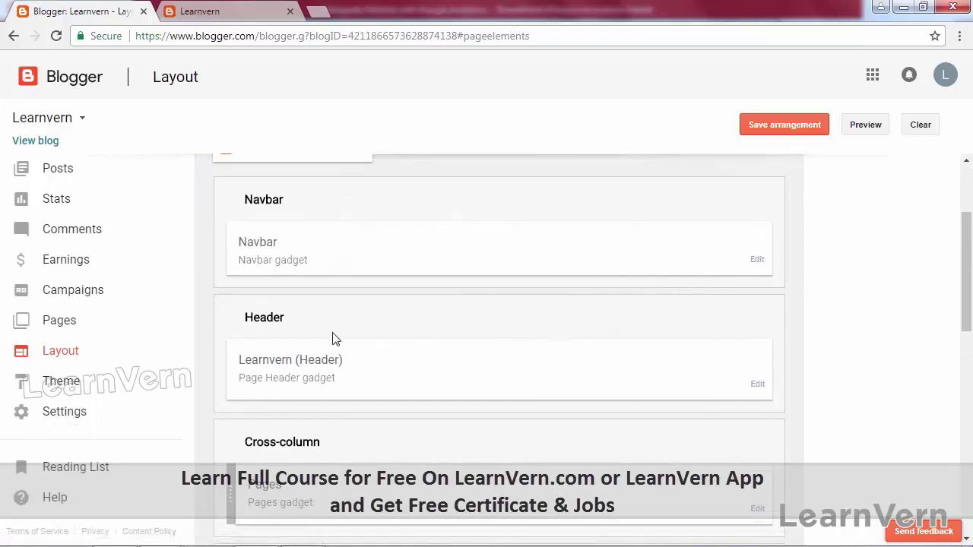
scroll(745, 395, "down", 2)
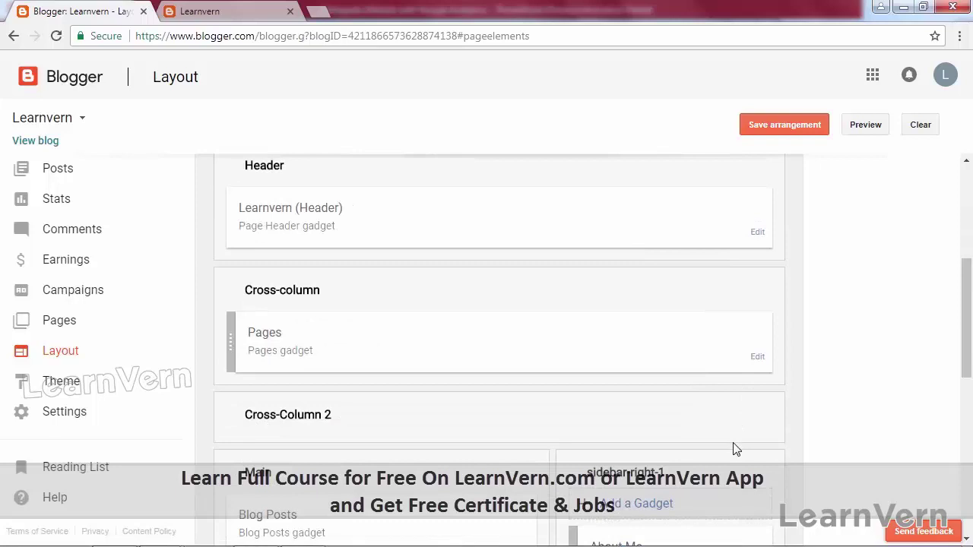
scroll(734, 449, "down", 2)
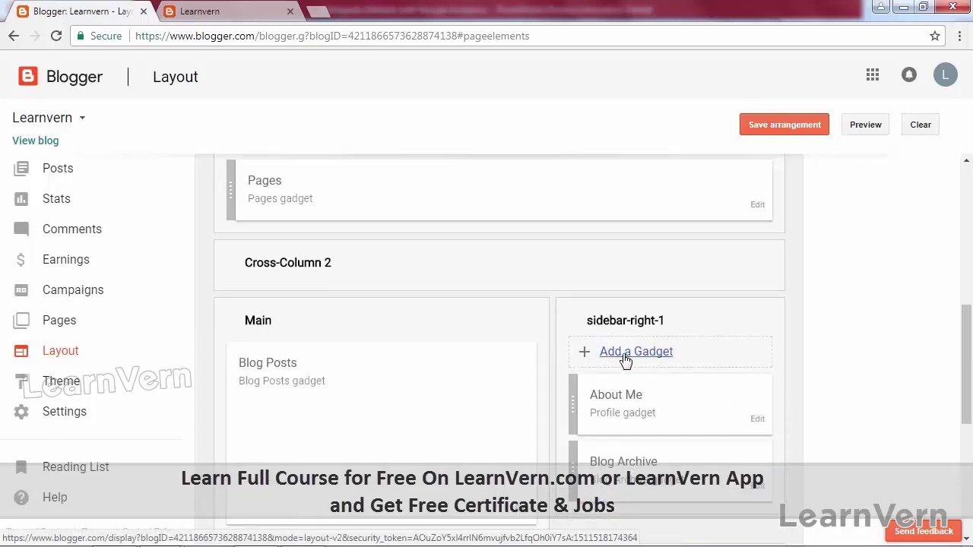
left_click(278, 9)
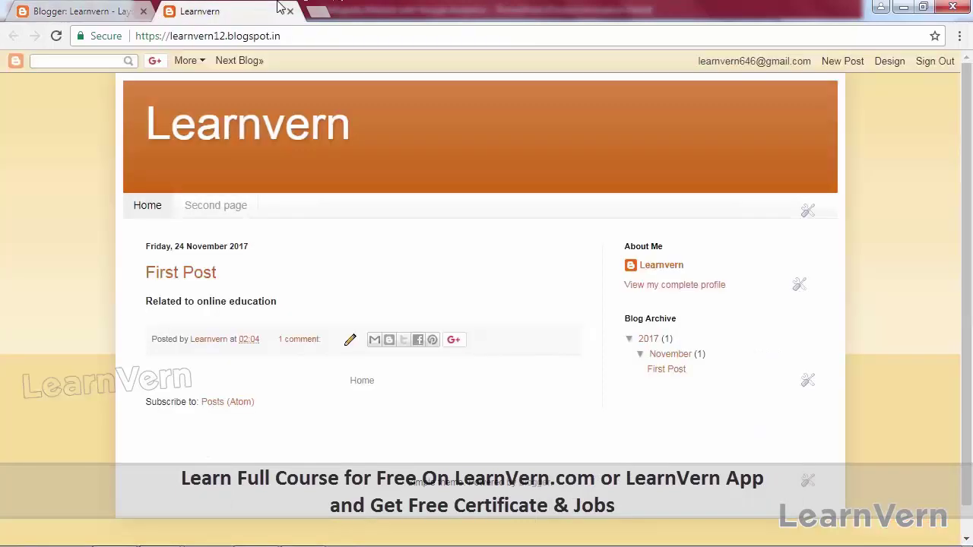
left_click(101, 12)
Add a Pages gadget to the sidebar-right-1 section of the blog layout and open its configuration.
left_click(628, 363)
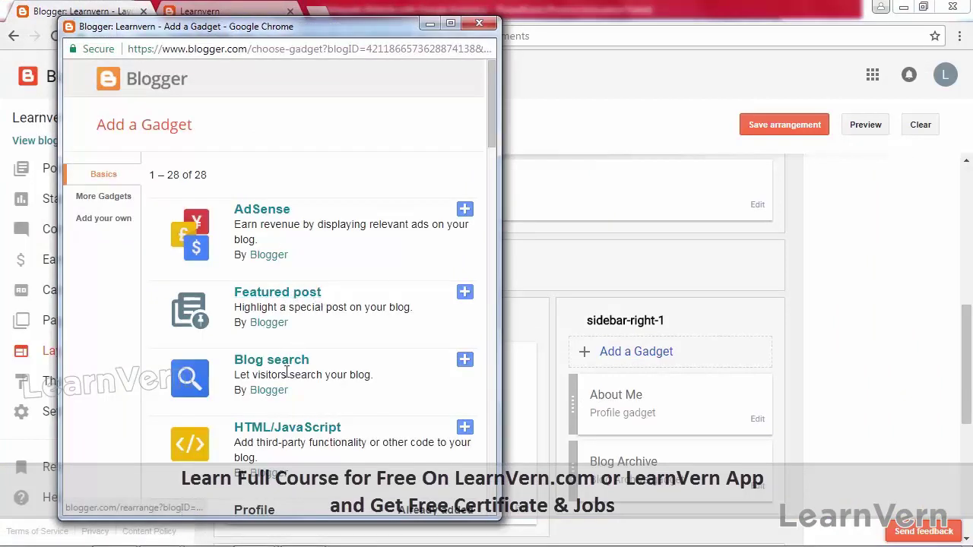
scroll(348, 366, "down", 3)
scroll(347, 366, "down", 3)
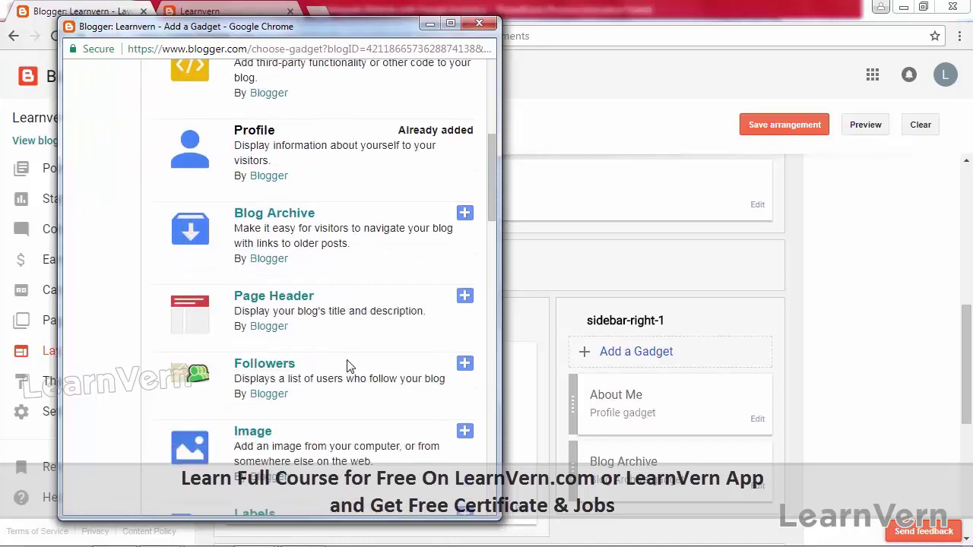
scroll(266, 367, "down", 3)
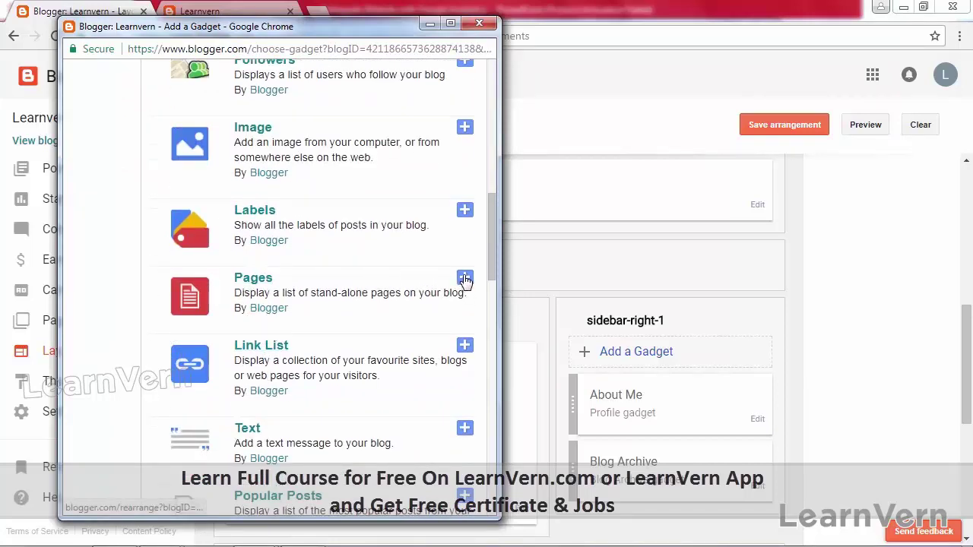
left_click(464, 279)
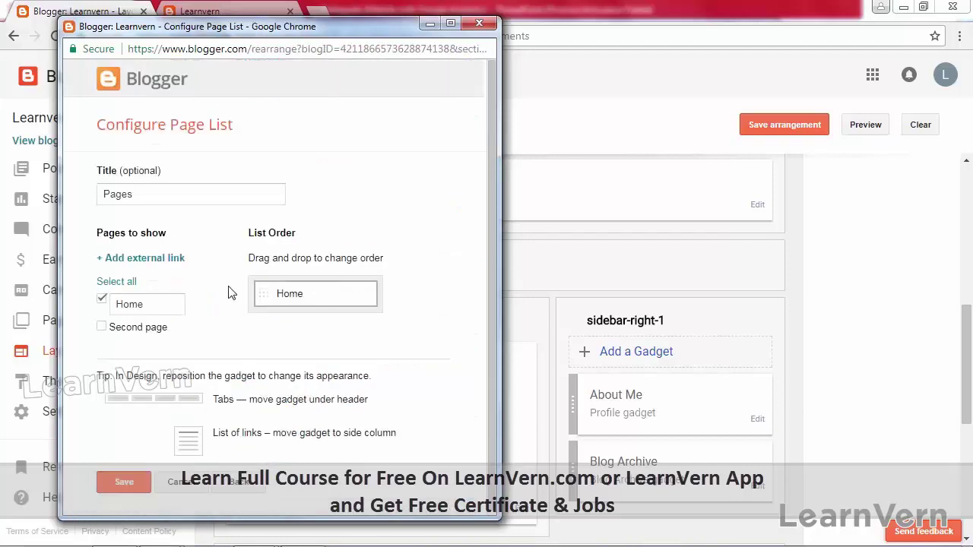
Title the page list All Pages, include Second page alongside Home, and save the gadget.
left_click(153, 194)
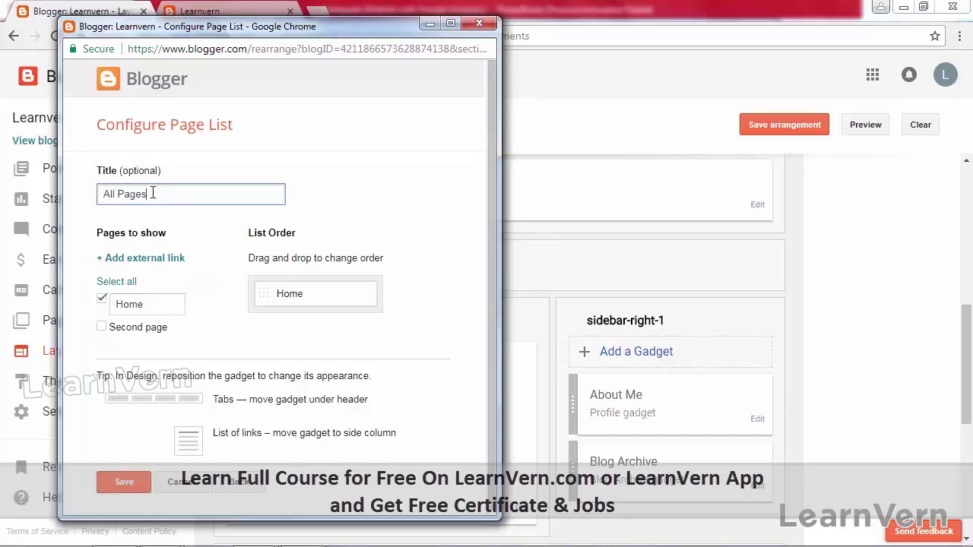
left_click(101, 326)
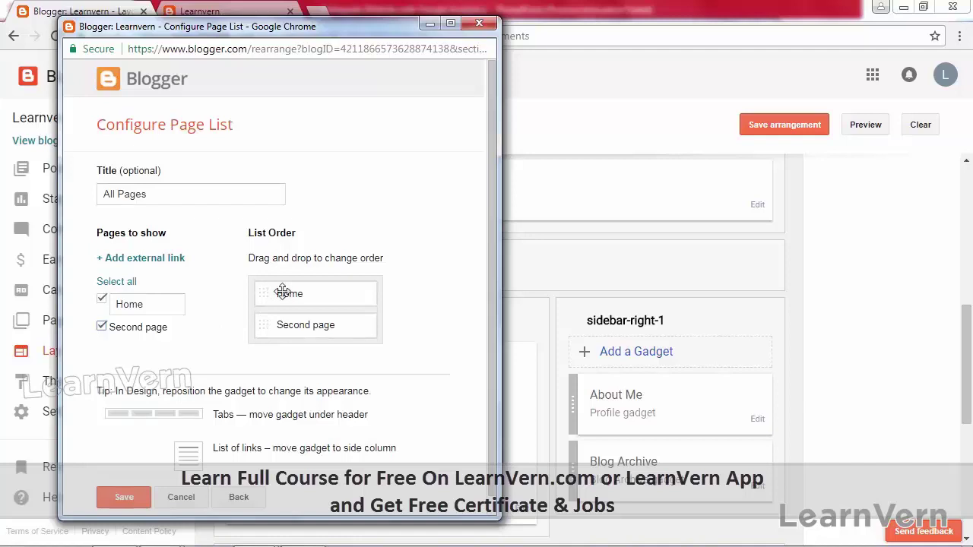
left_click(125, 498)
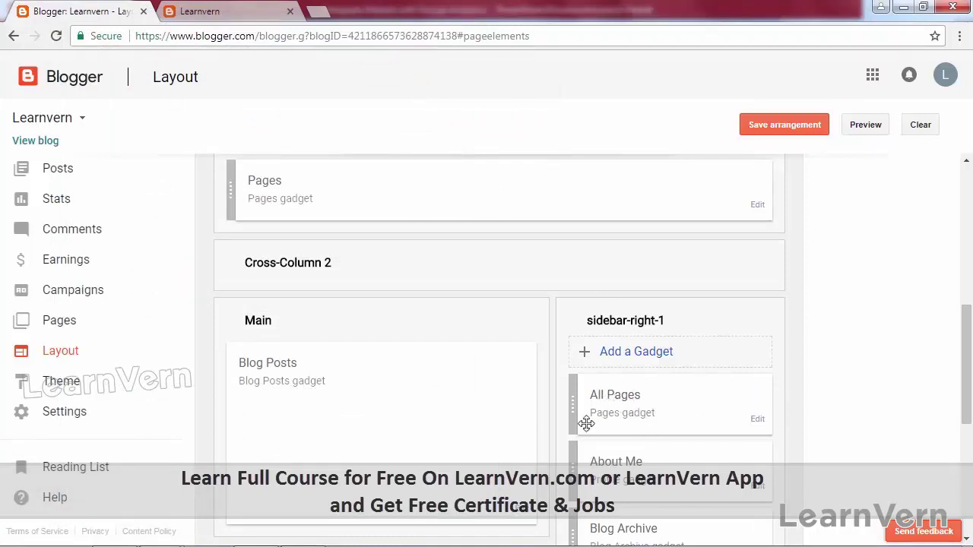
Reload the live blog's home page to check the page list in its sidebar.
left_click(212, 9)
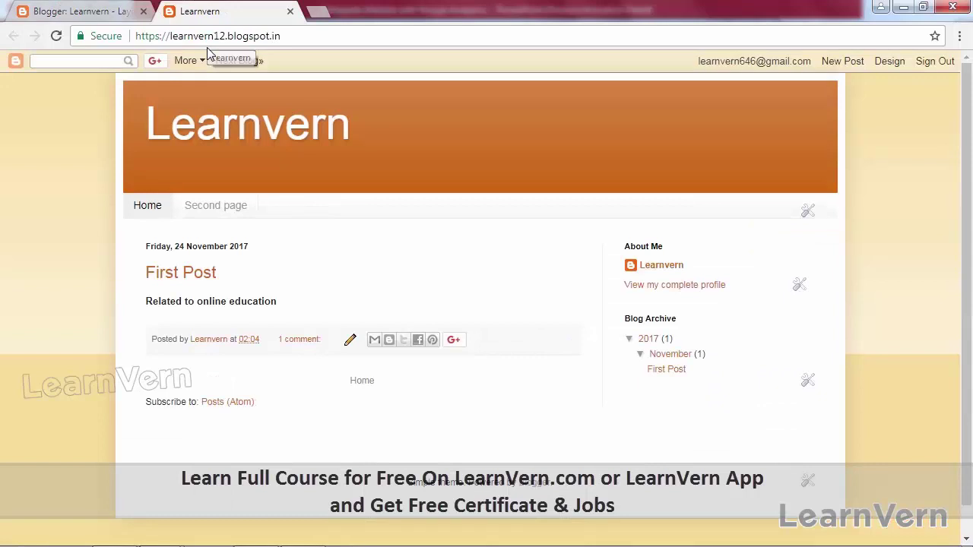
left_click(217, 36)
key("Return")
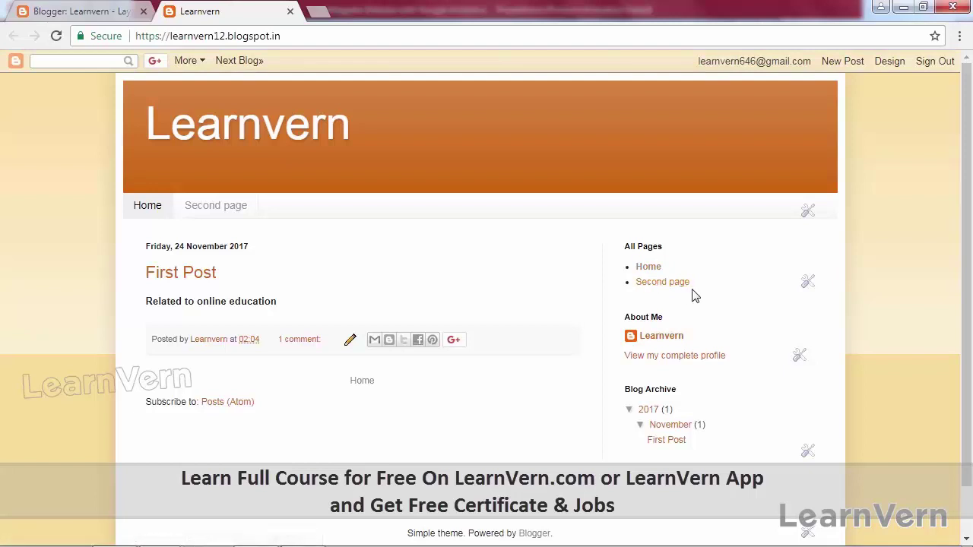
Review the footer sections of the blog's Layout, and browse the theme gallery from Emporio through Travel.
left_click(108, 9)
scroll(483, 312, "down", 5)
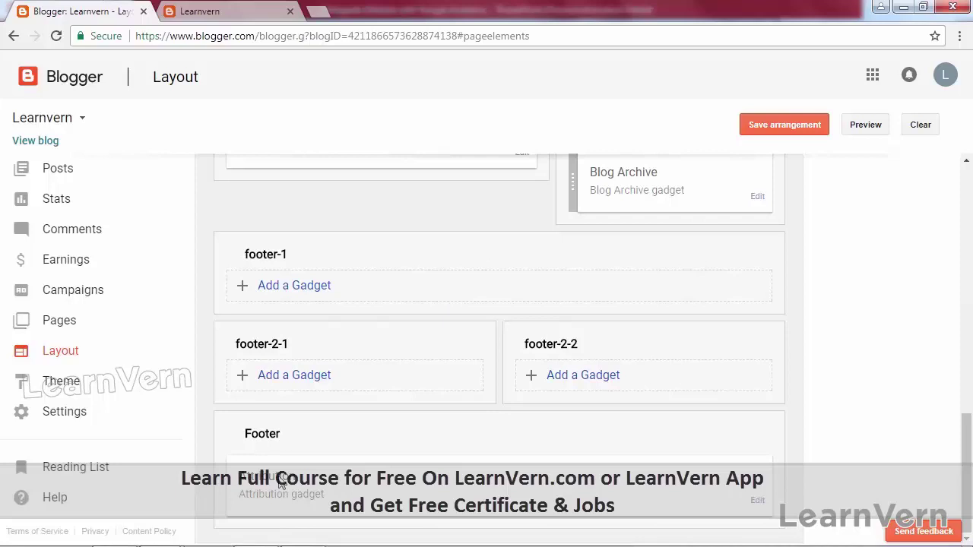
left_click(52, 390)
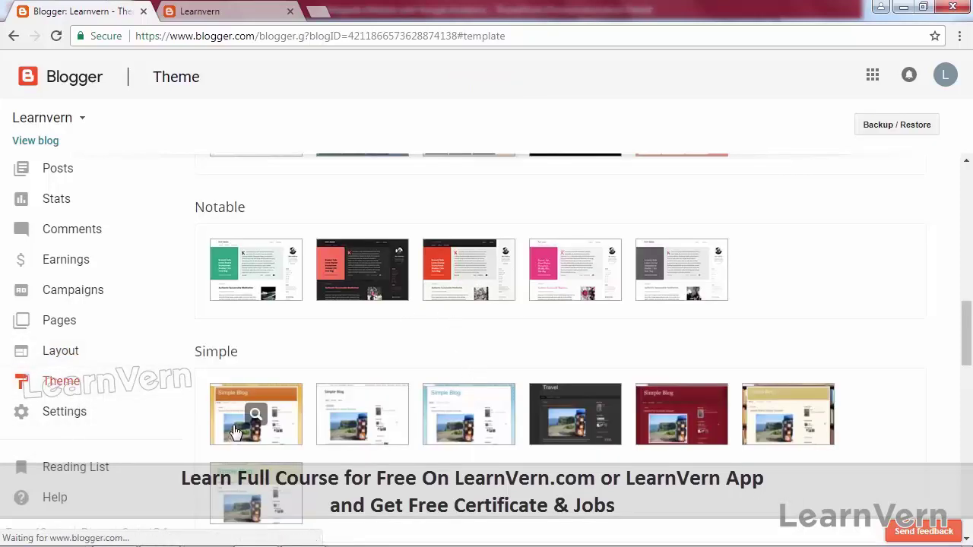
scroll(386, 448, "down", 2)
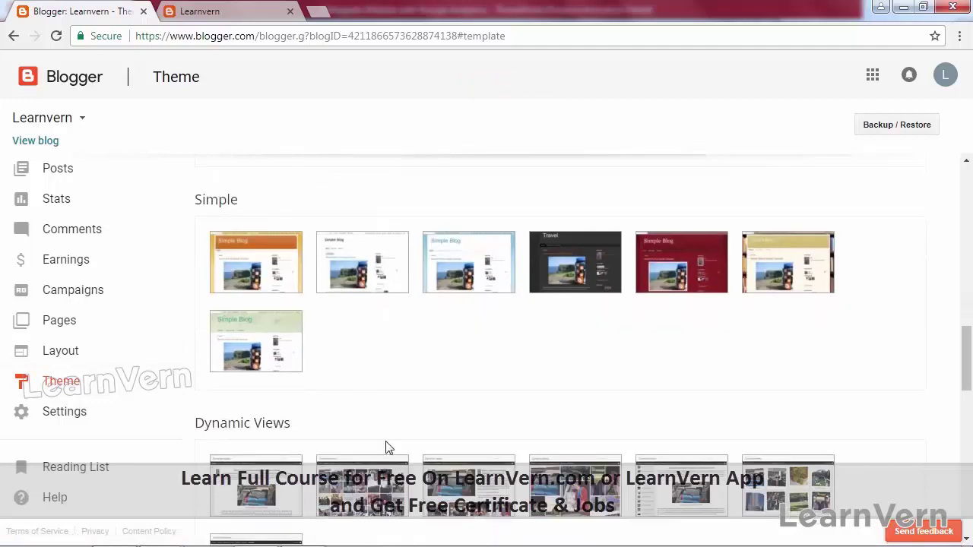
scroll(386, 448, "down", 3)
scroll(386, 447, "down", 7)
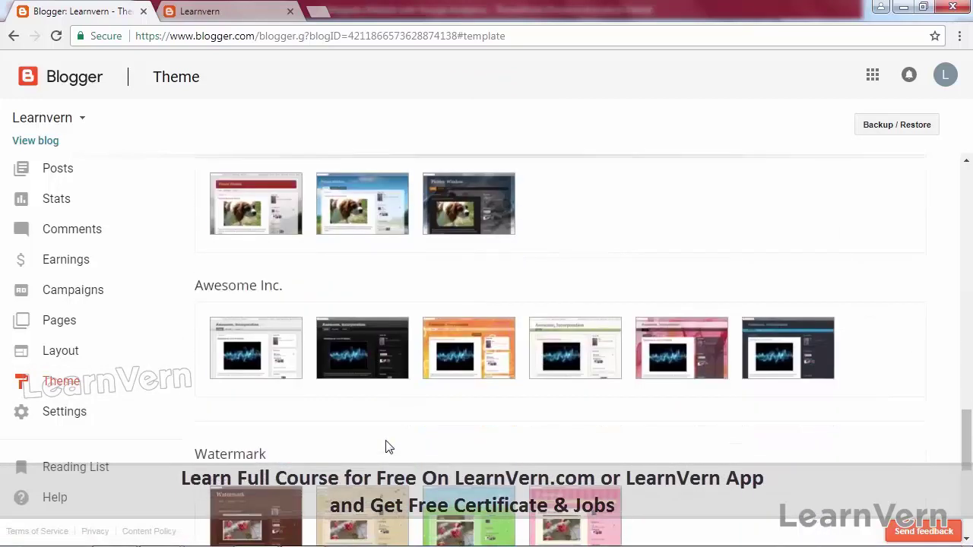
scroll(575, 439, "down", 2)
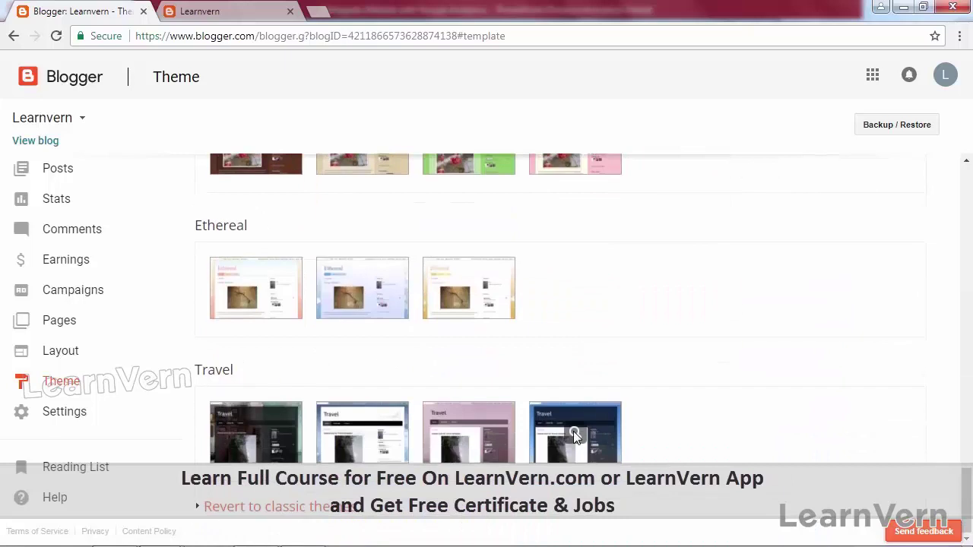
scroll(576, 438, "up", 15)
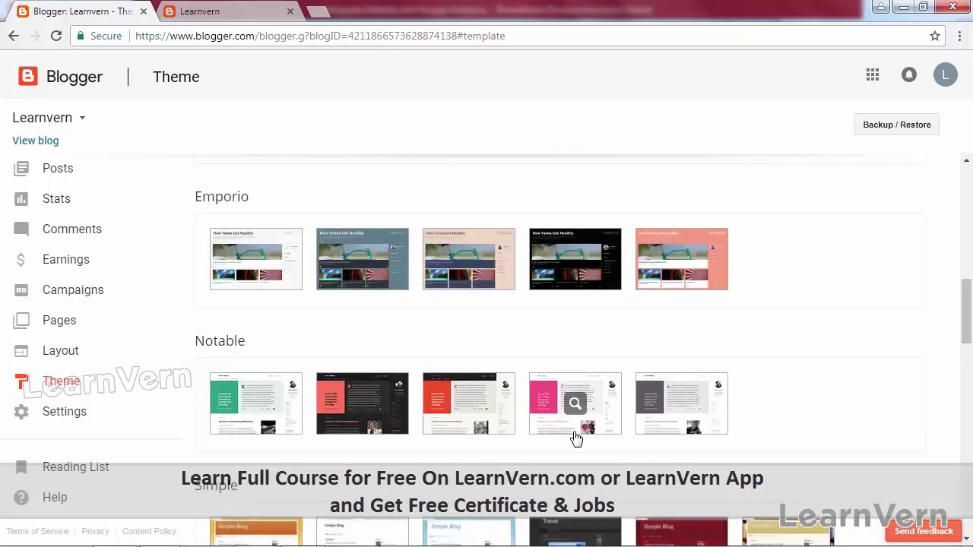
Open the blog's Settings and look over its subsections and the basic, publishing, HTTPS and permissions options.
left_click(65, 413)
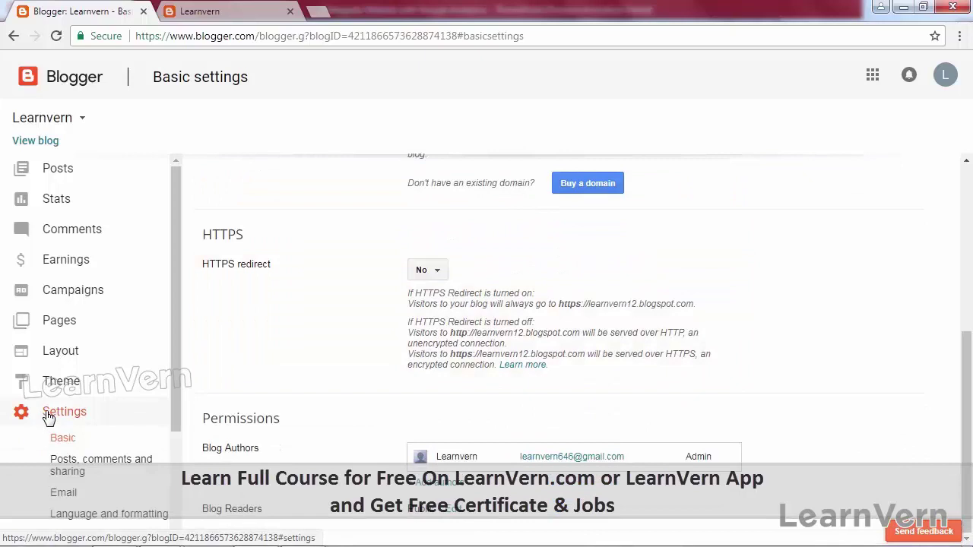
scroll(169, 456, "down", 2)
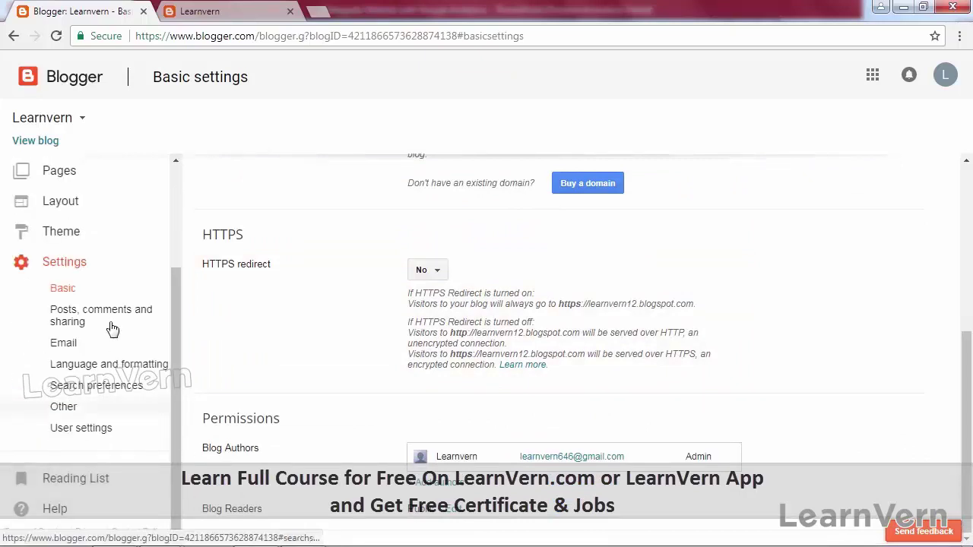
left_click_drag(173, 283, 177, 176)
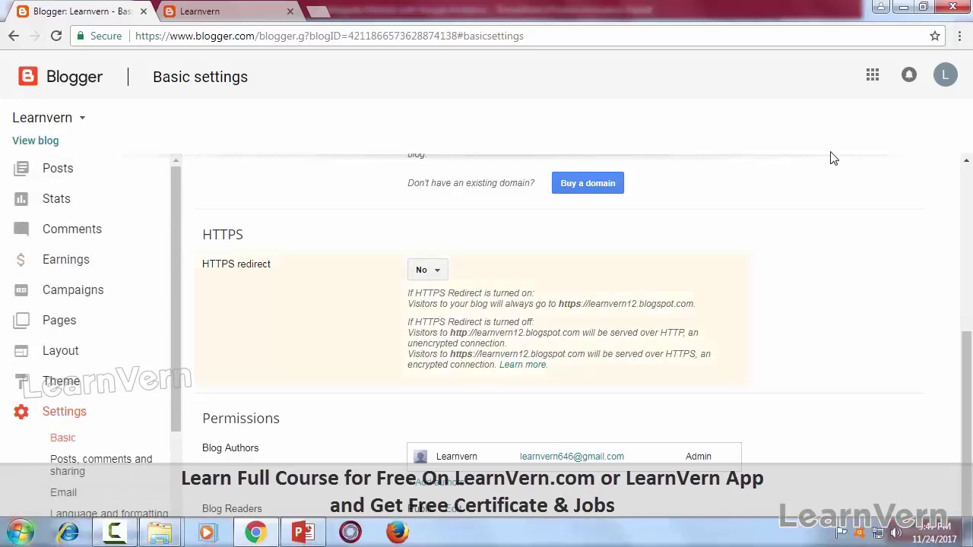
scroll(798, 386, "up", 4)
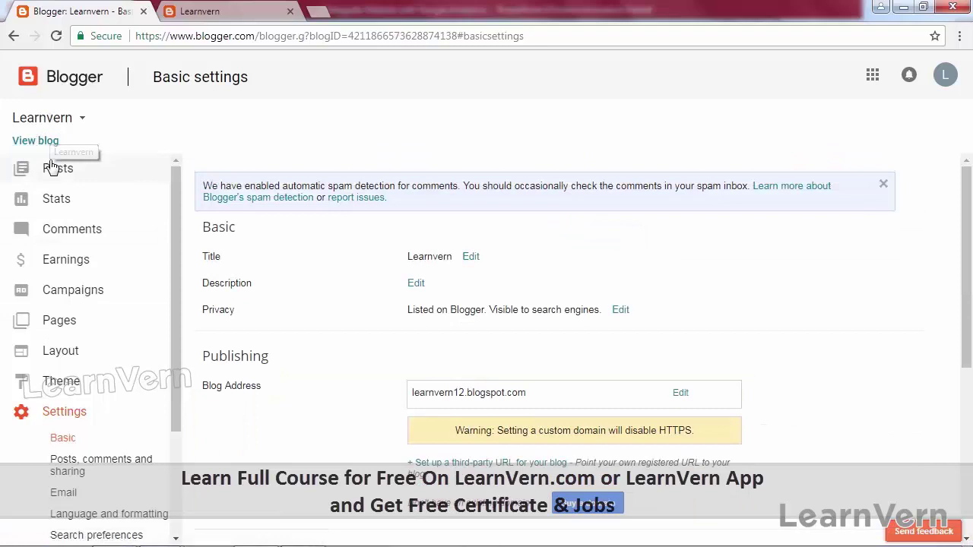
Open the Learnvern blog's list of all posts, reloading the blog's dashboard along the way.
left_click(52, 172)
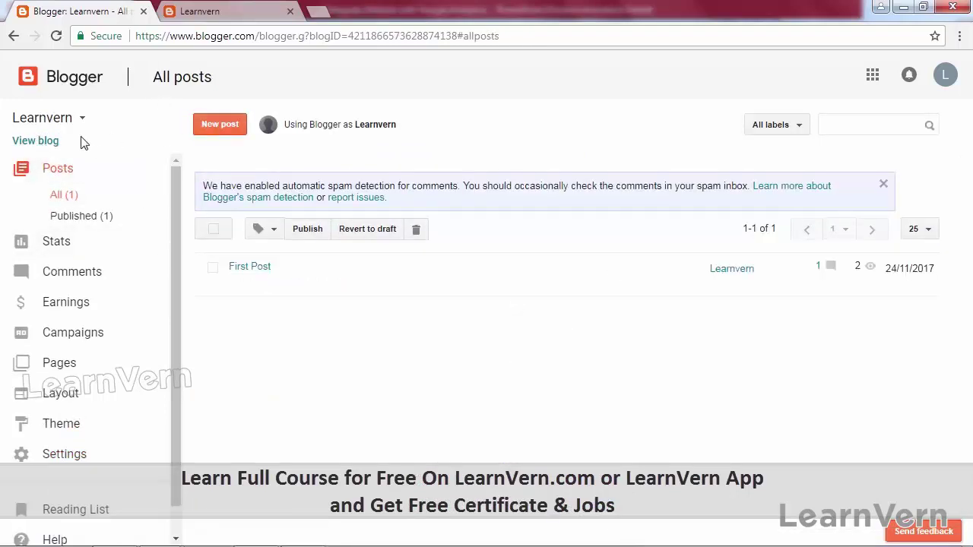
left_click(47, 121)
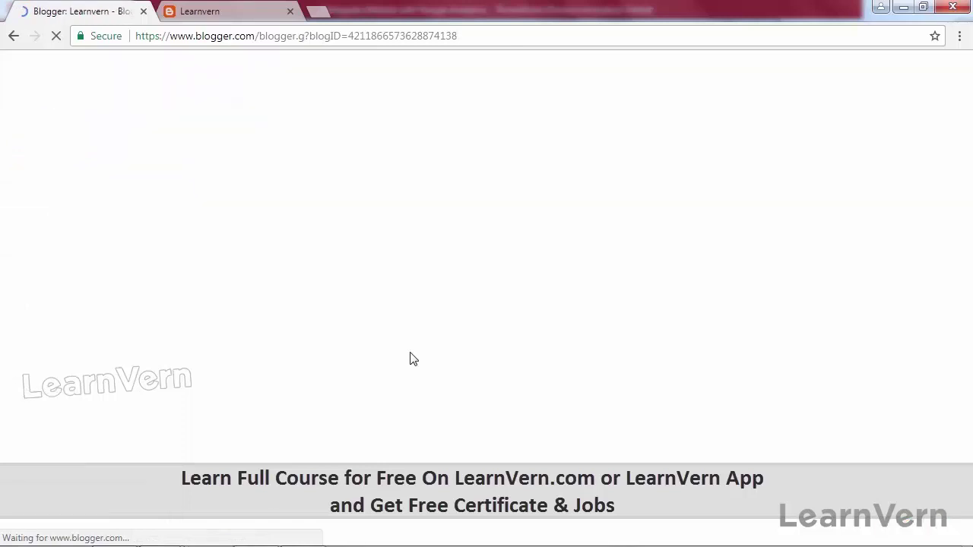
left_click(53, 169)
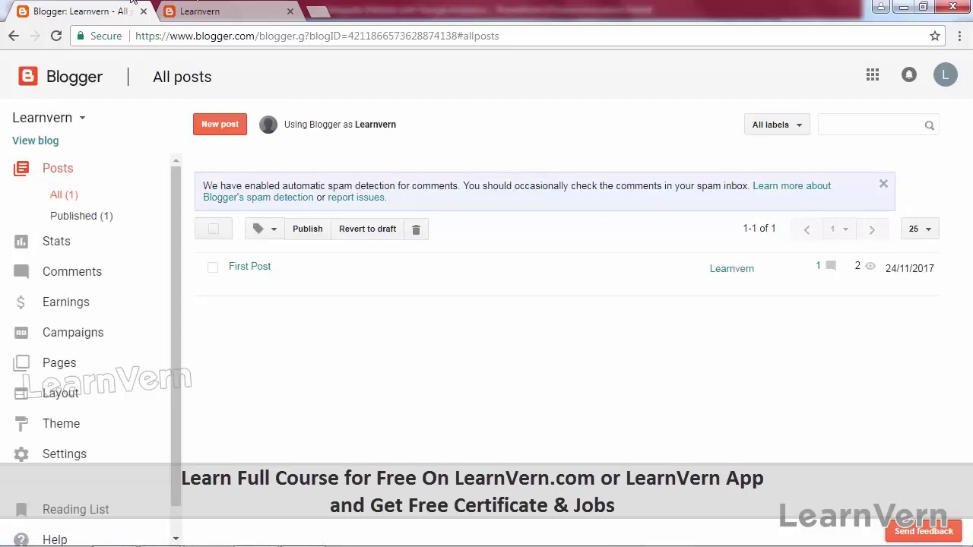
Review the live blog's home page, highlight blogspot in its web address, and return to the dashboard.
left_click(201, 9)
scroll(423, 311, "down", 1)
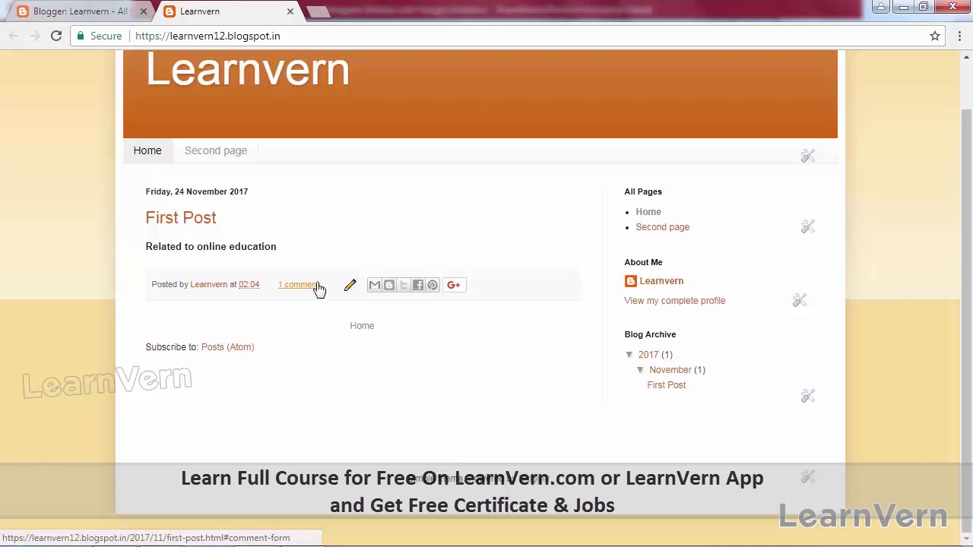
scroll(319, 289, "up", 1)
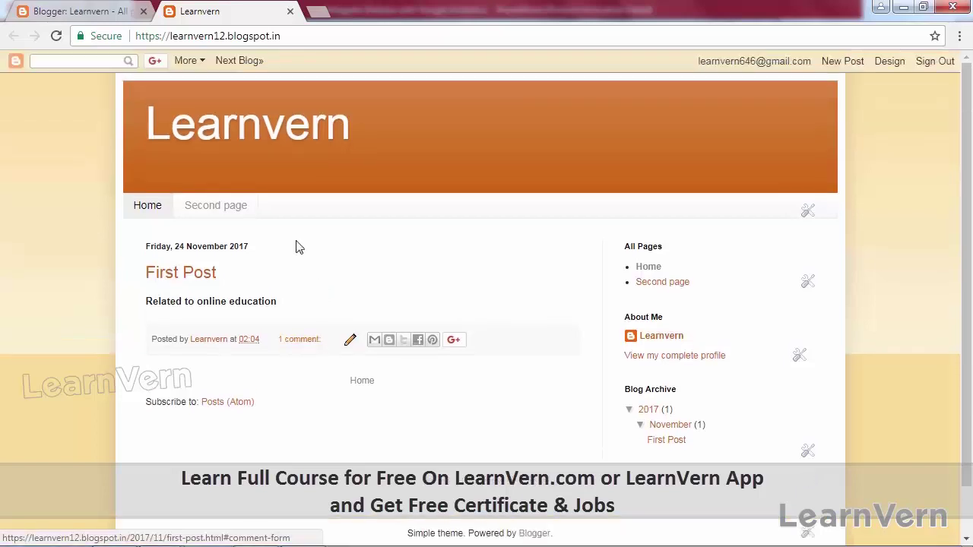
double_click(243, 36)
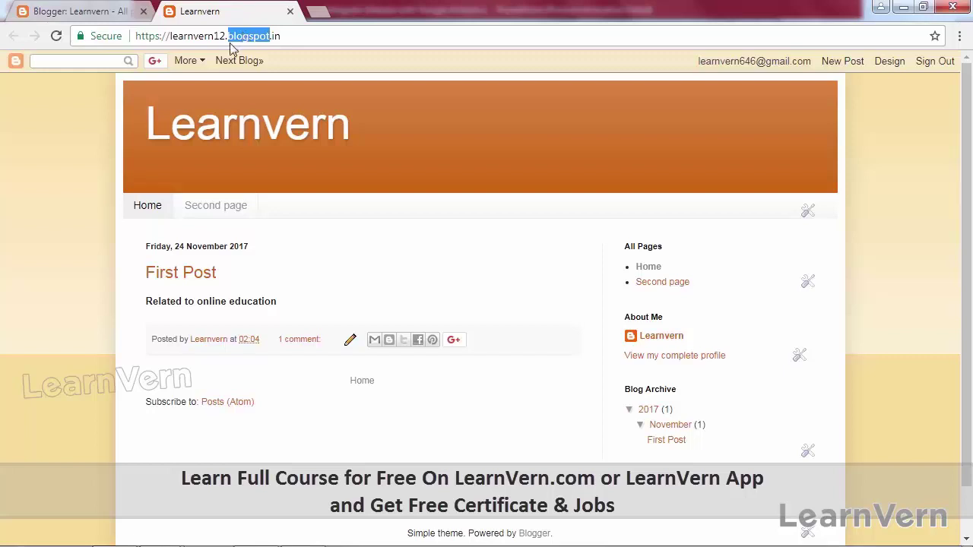
left_click(103, 8)
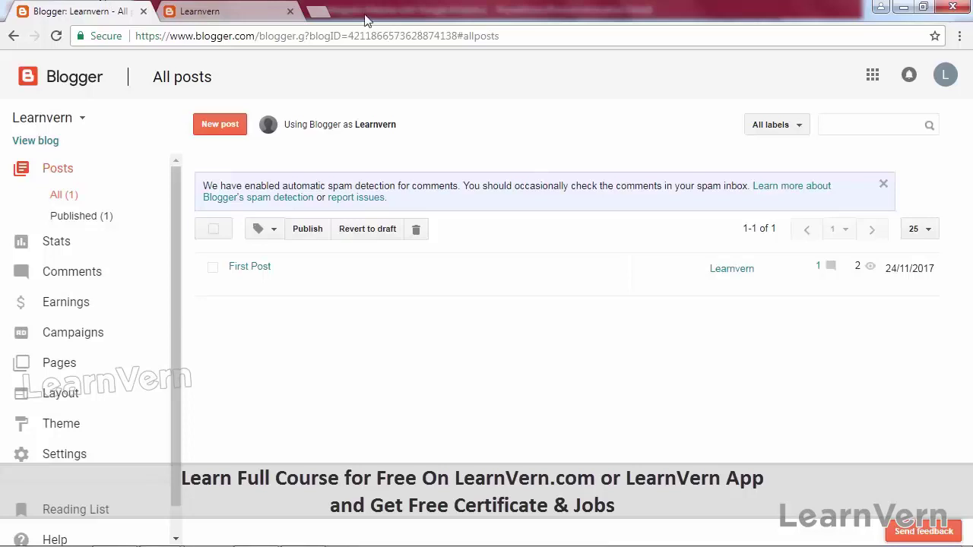
Search google.co.in for wordpress in a new browser tab and open the official WordPress.com site.
left_click(320, 9)
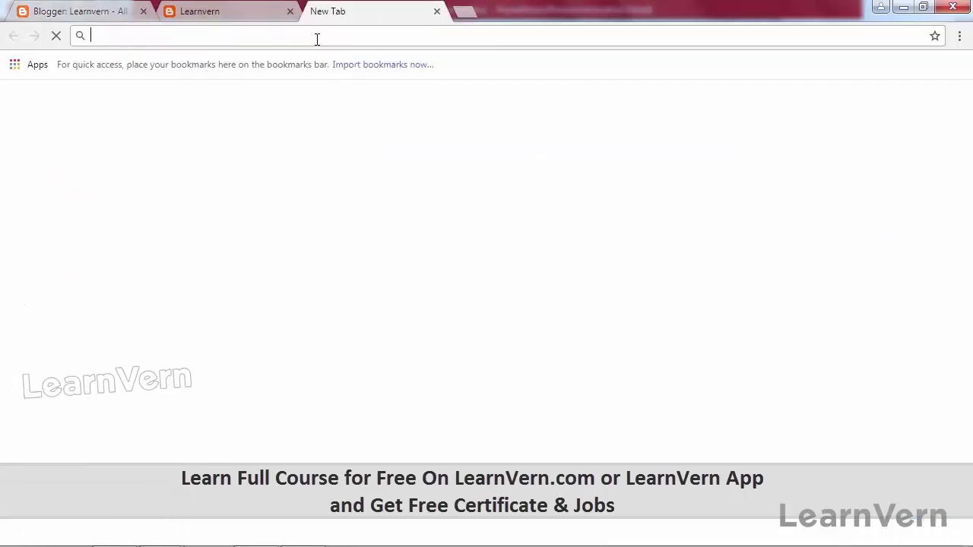
type("google.co.in")
key("Return")
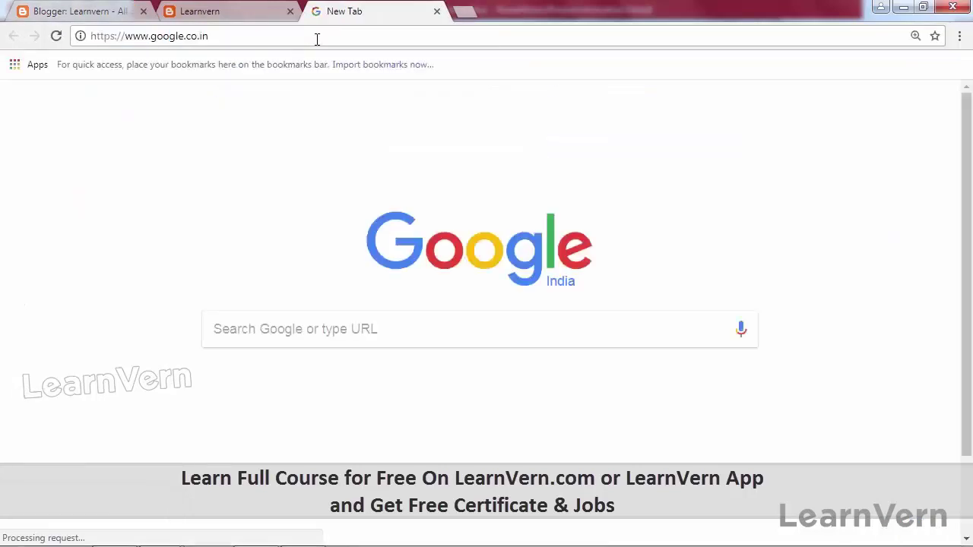
left_click(355, 336)
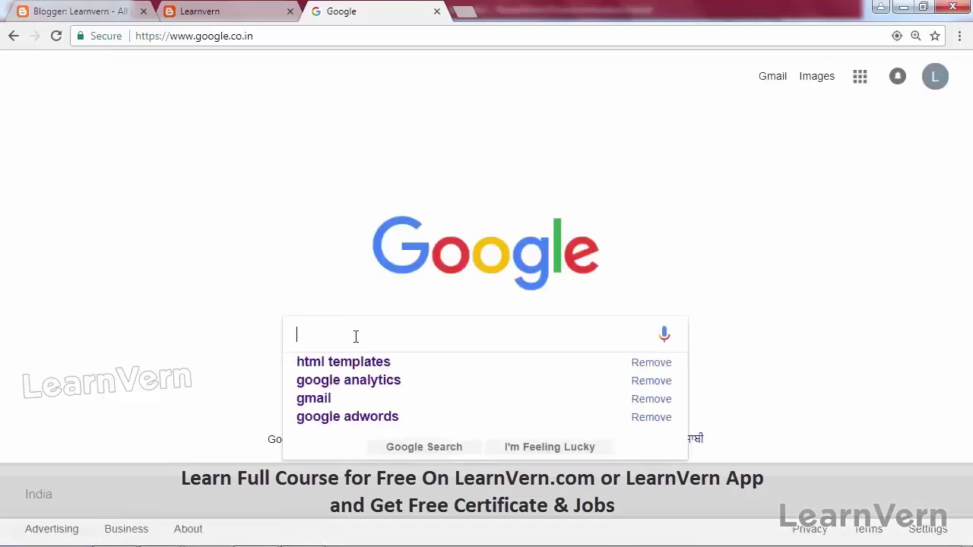
type("wordpress")
key("Return")
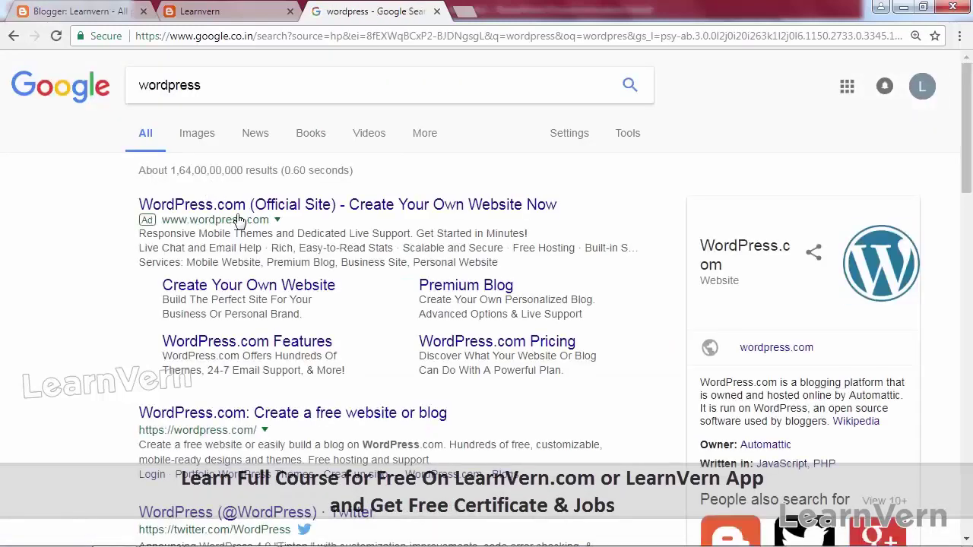
left_click(235, 205)
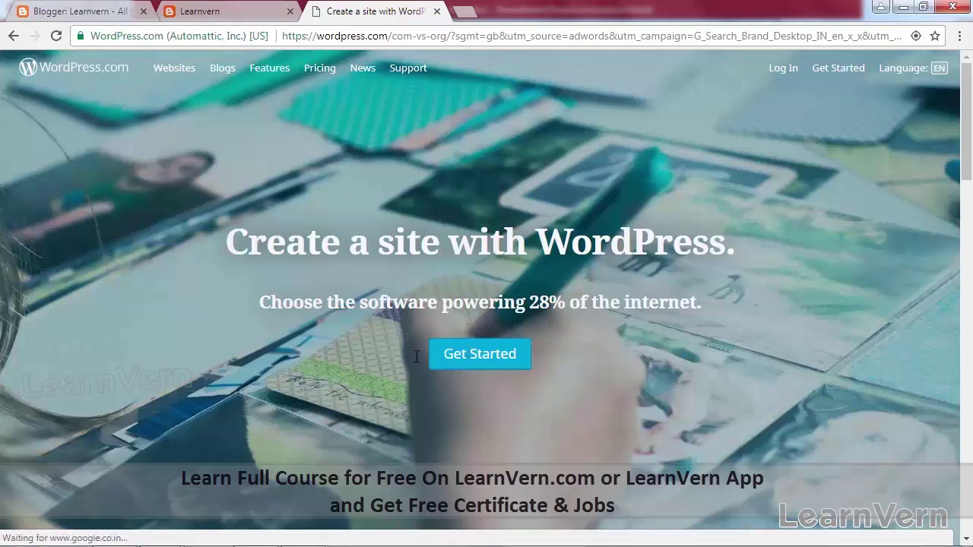
Start creating a WordPress.com site and look through the blog, website, portfolio and online store options.
left_click(476, 357)
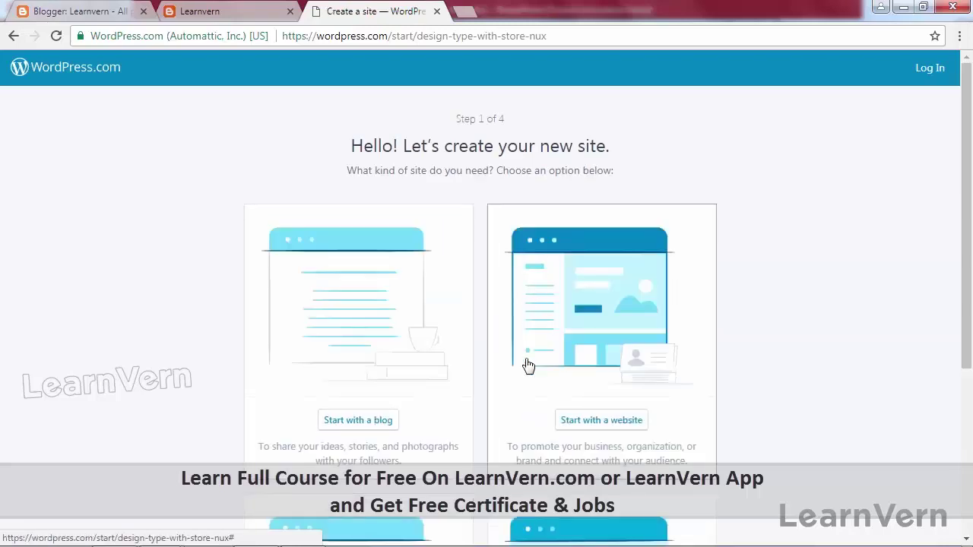
scroll(531, 368, "down", 1)
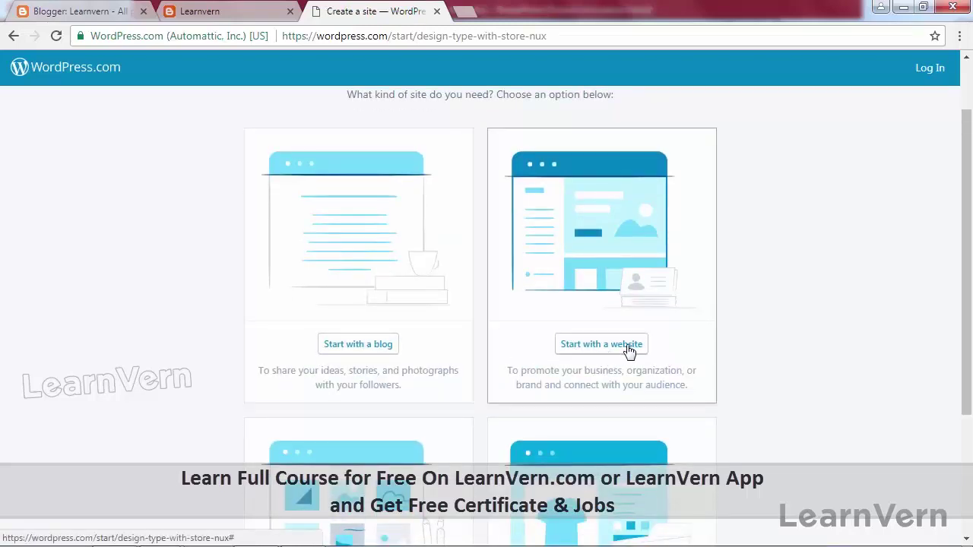
scroll(636, 347, "down", 3)
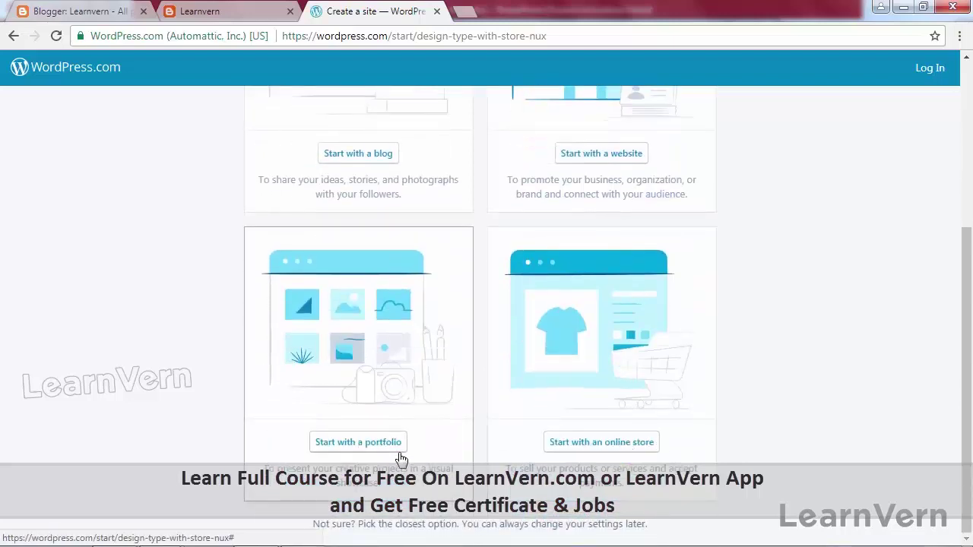
scroll(401, 459, "up", 2)
scroll(401, 459, "up", 3)
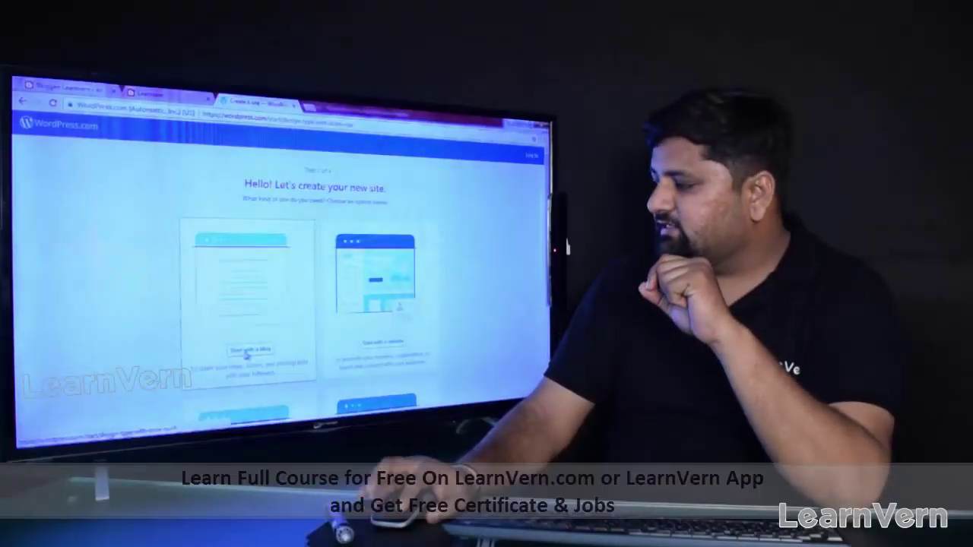
Start the new site as a blog, search addresses for learnvern, and select the free learnvern.wordpress.com address.
left_click(246, 353)
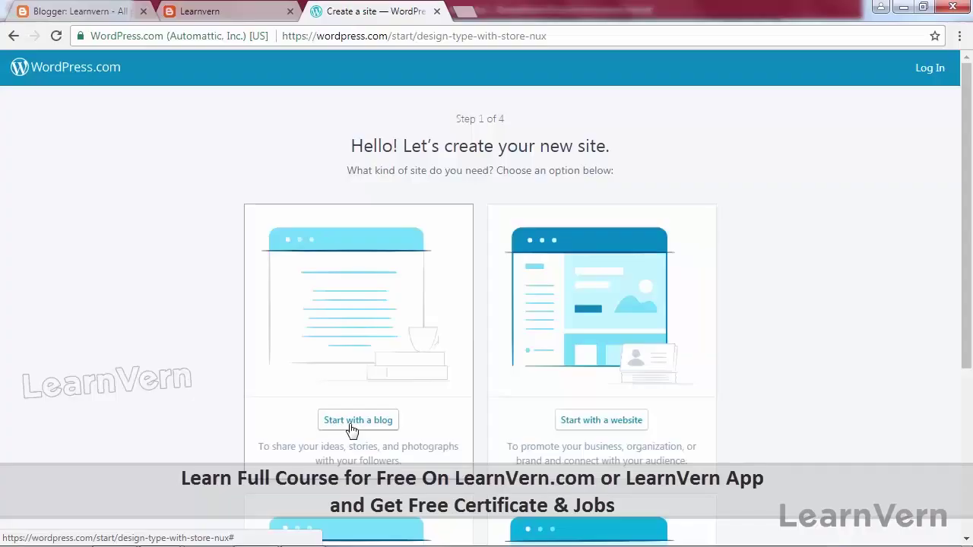
left_click(352, 422)
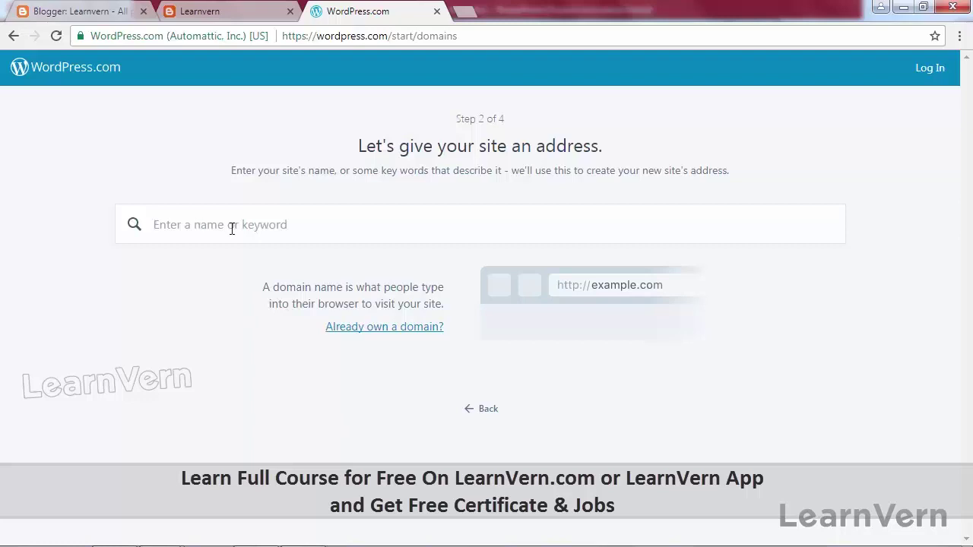
type("learnvern")
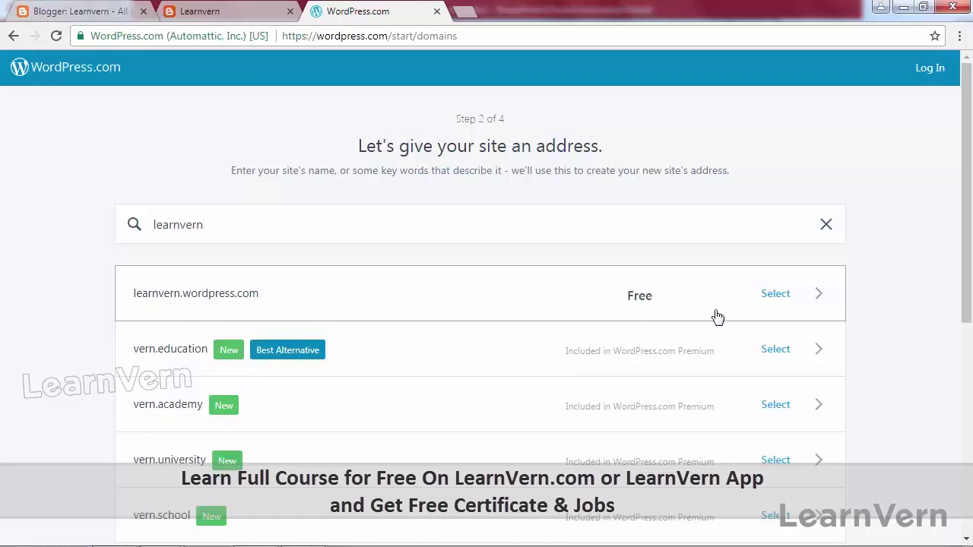
left_click(790, 302)
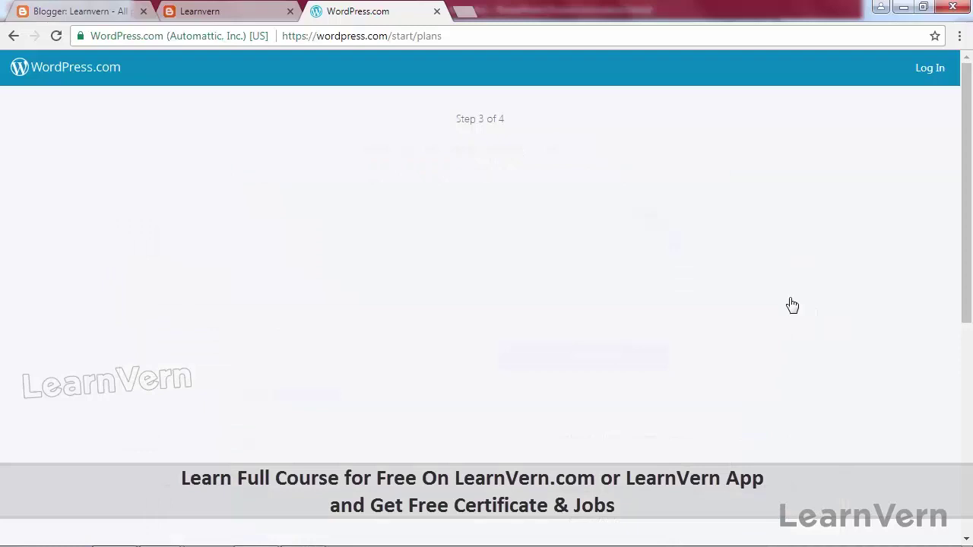
Choose the Free plan for the site and go through the email address and password fields of the account form.
scroll(580, 337, "down", 1)
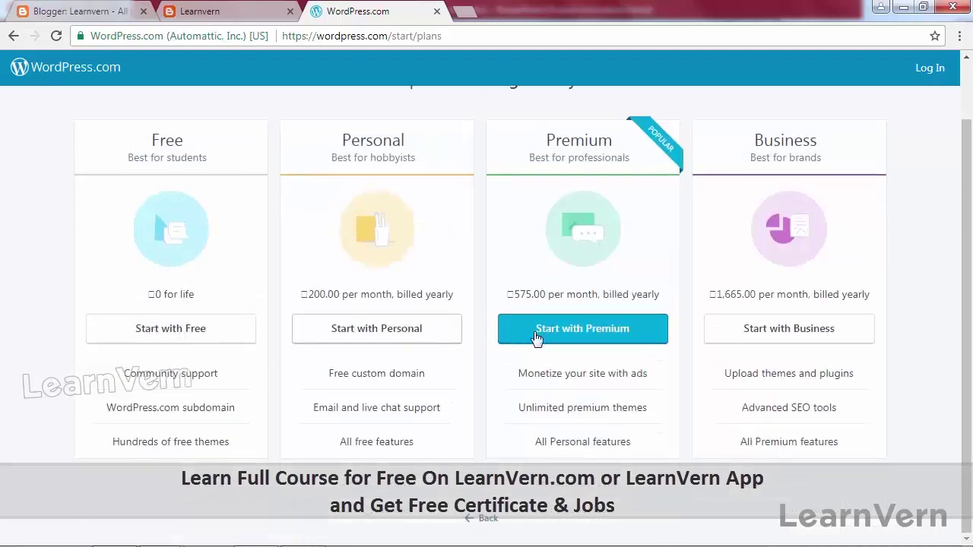
left_click(181, 320)
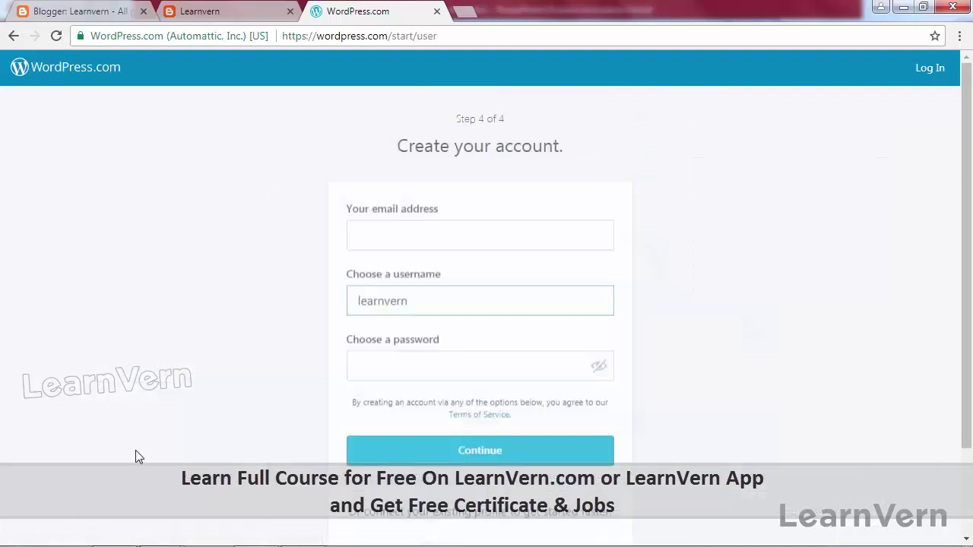
left_click(425, 224)
left_click(404, 369)
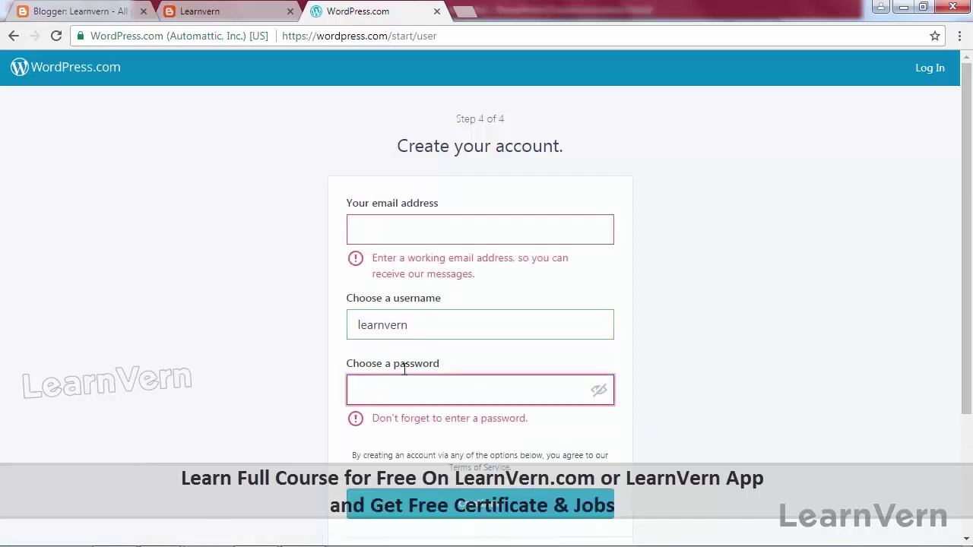